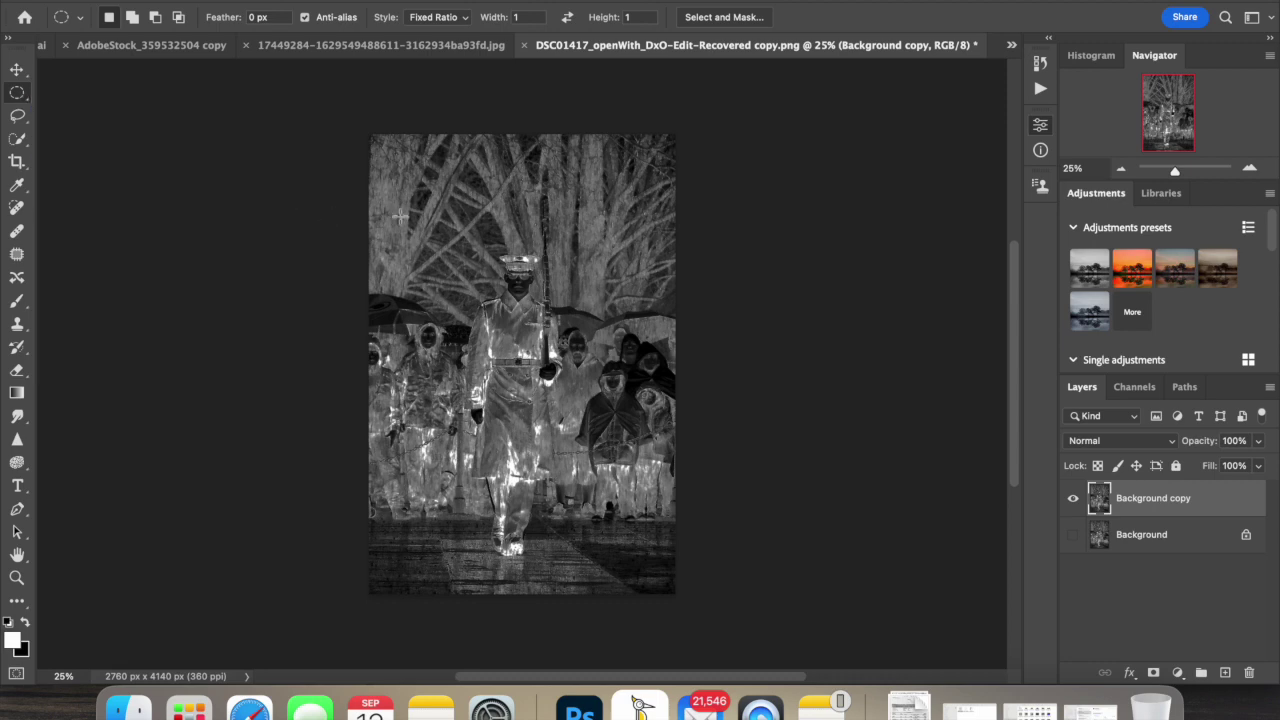
With anti-alias off, draw a circular selection over the marching soldier and surrounding crowd
left_click(306, 19)
left_click_drag(386, 240, 926, 531)
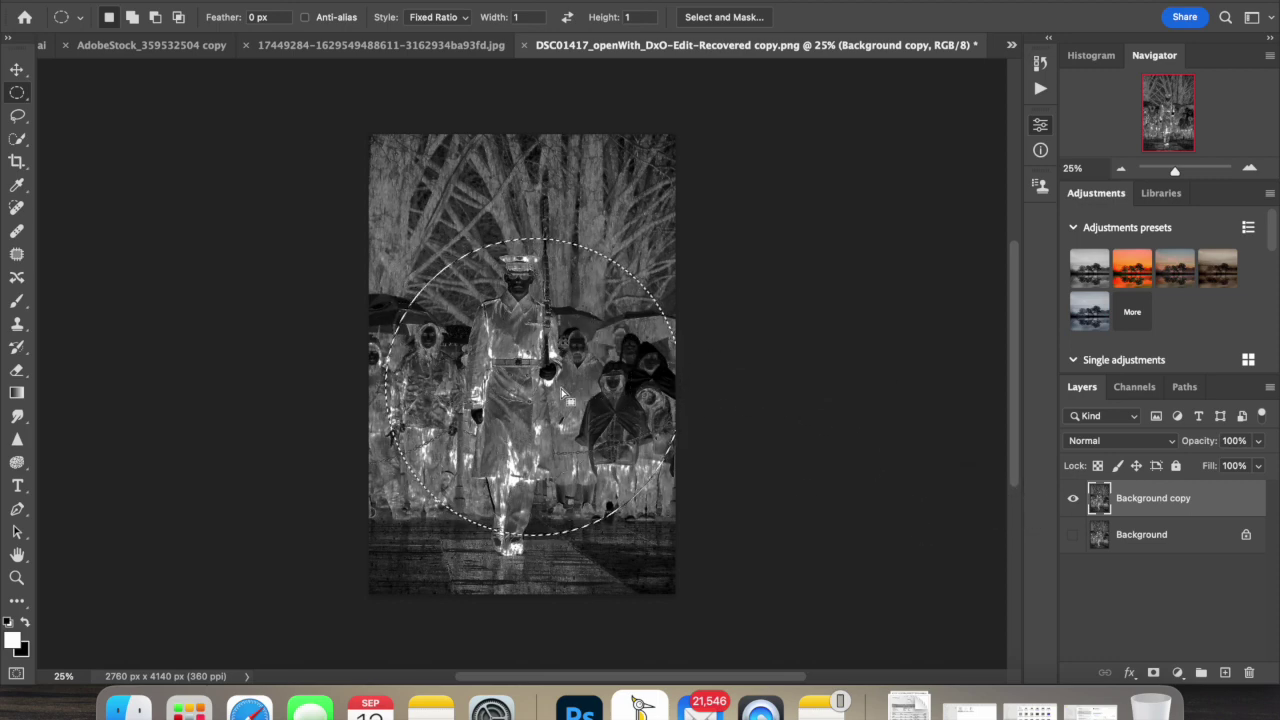
left_click_drag(561, 391, 549, 349)
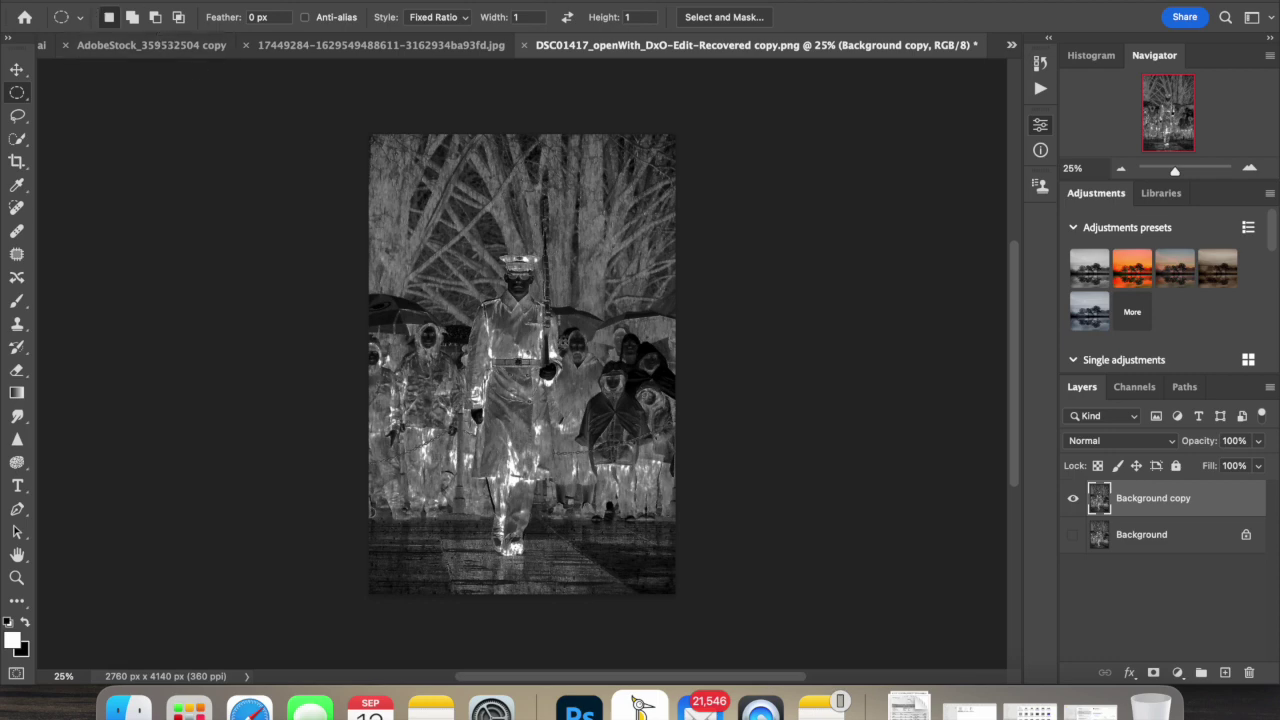
left_click(215, 1)
left_click(250, 6)
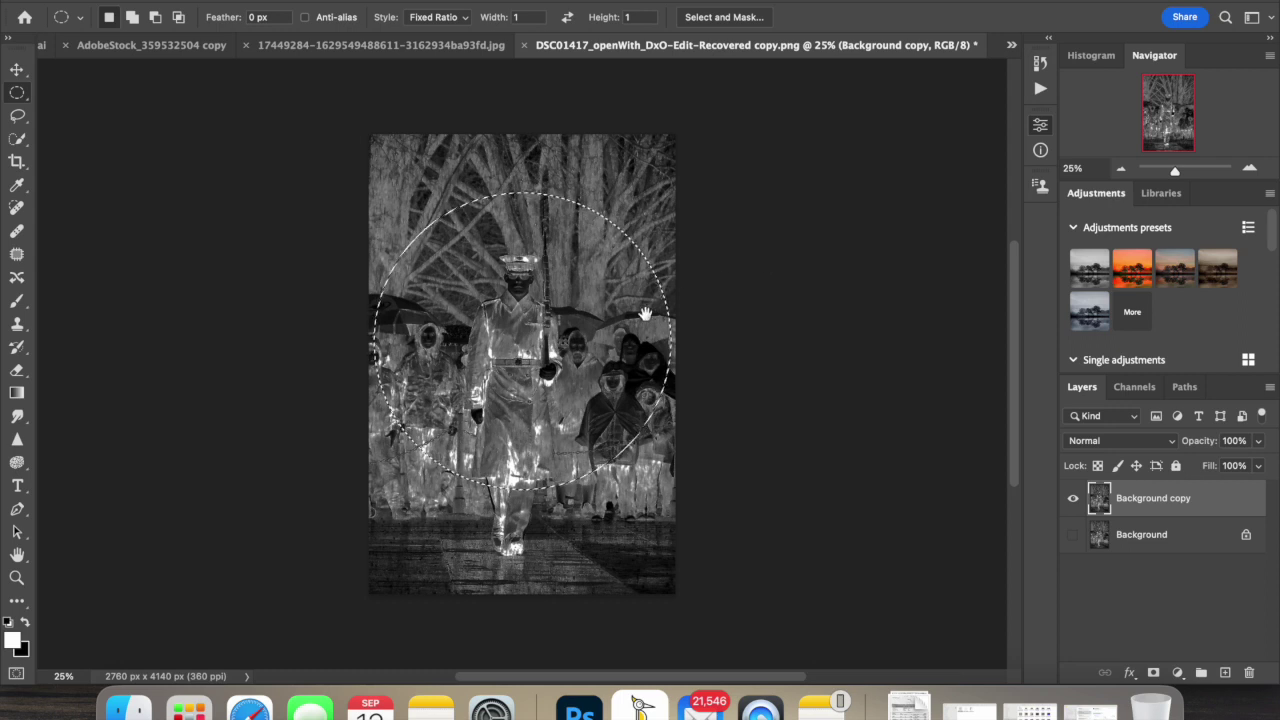
mouse_move(662, 303)
left_mouse_down()
mouse_move(756, 318)
mouse_move(647, 307)
mouse_move(676, 313)
left_mouse_up()
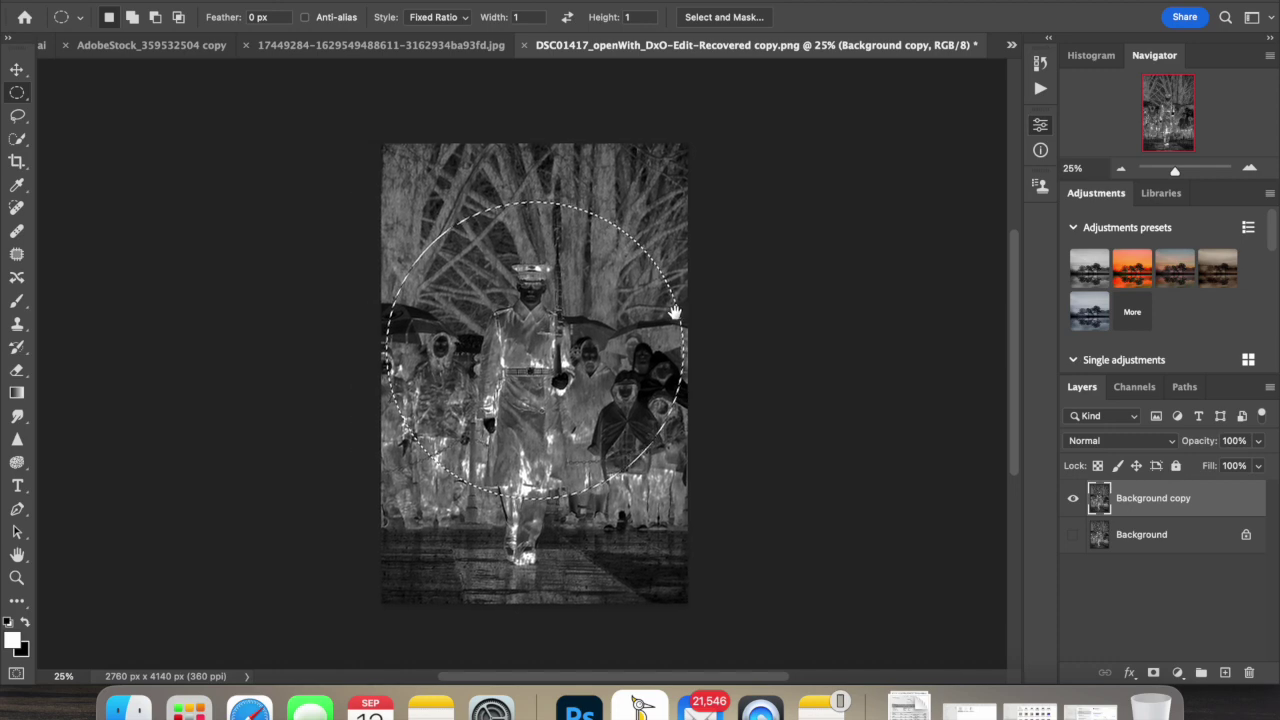
Mask the Background copy layer to the circle and move the round image up the canvas
left_click(1155, 679)
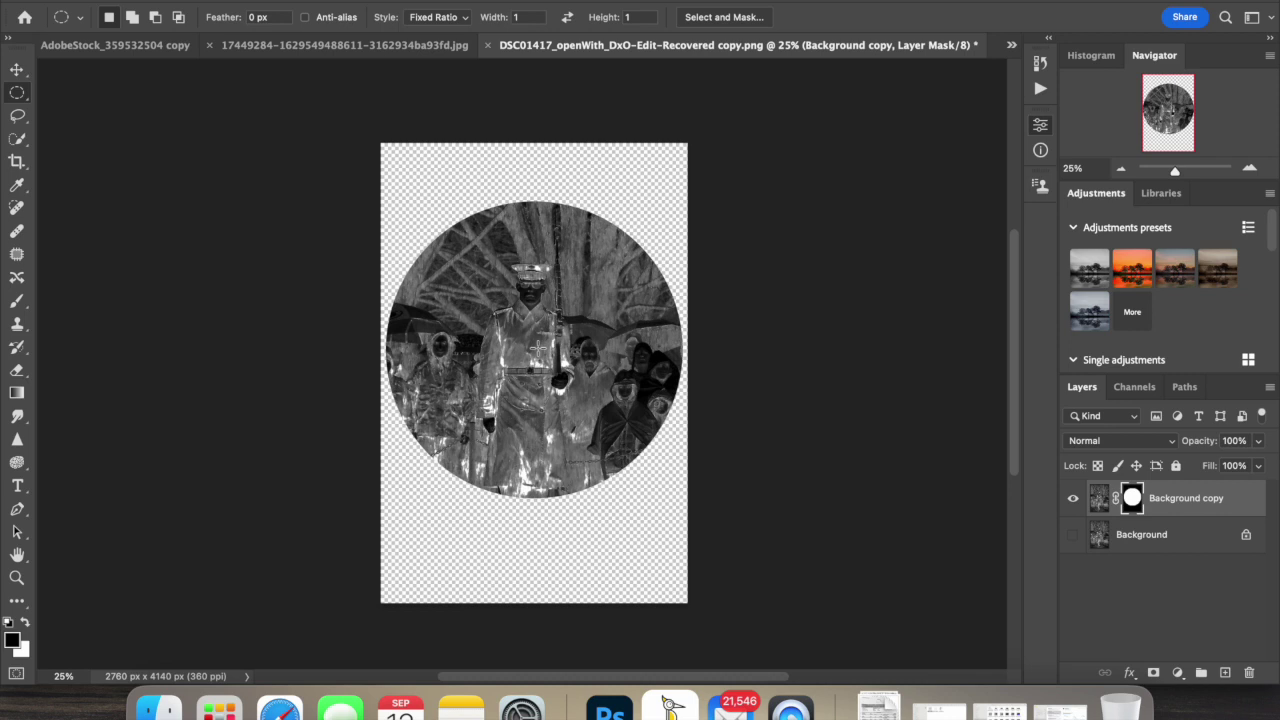
key("v")
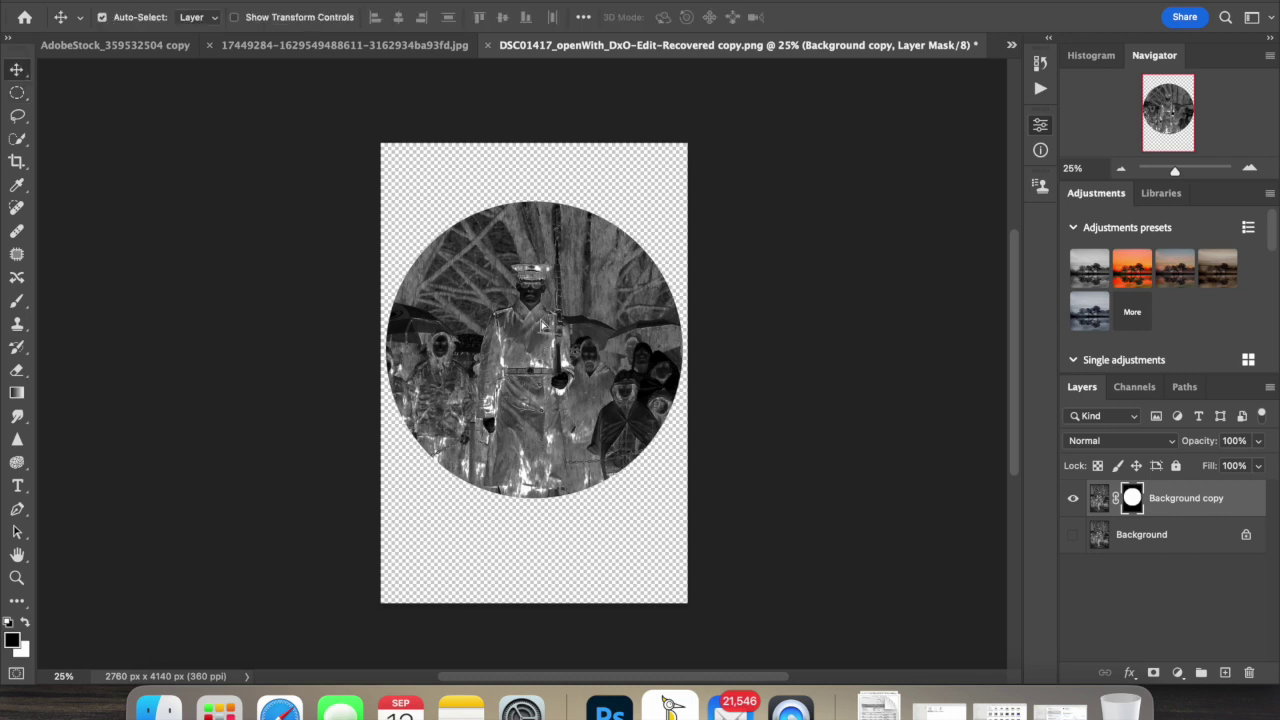
left_click_drag(543, 325, 546, 295)
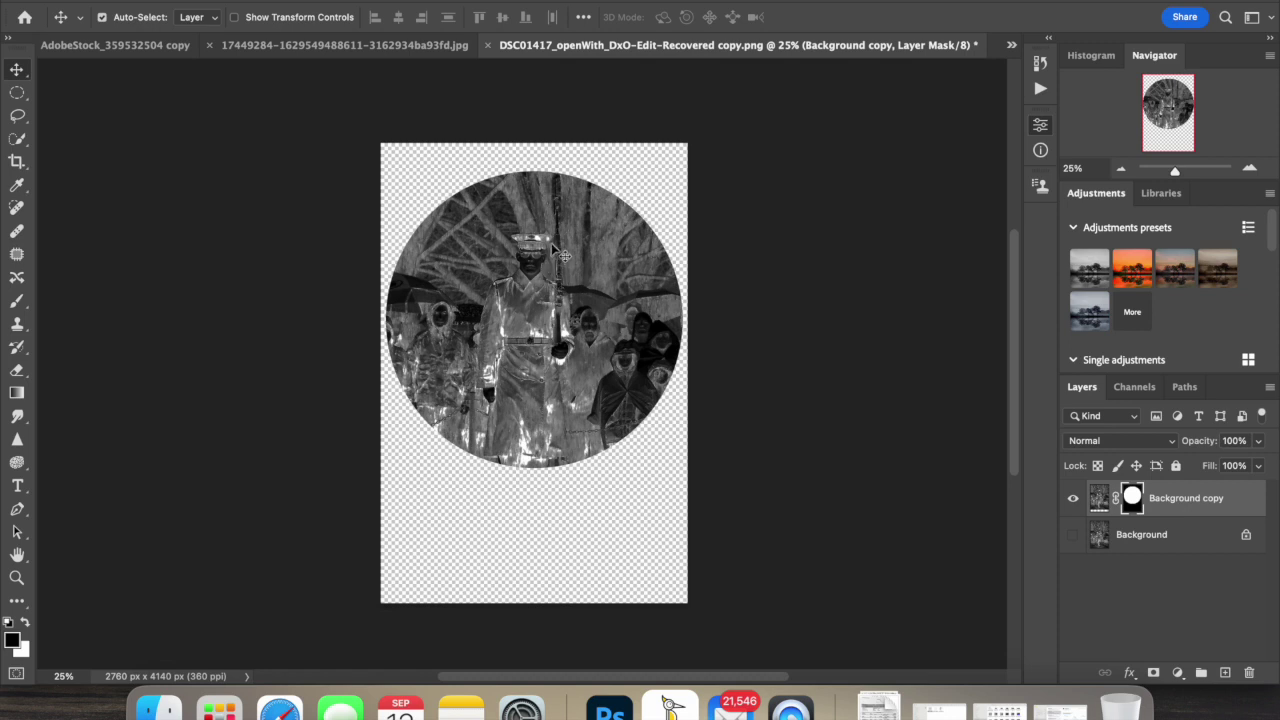
left_click_drag(546, 338, 543, 296)
key("m")
key("v")
key("m")
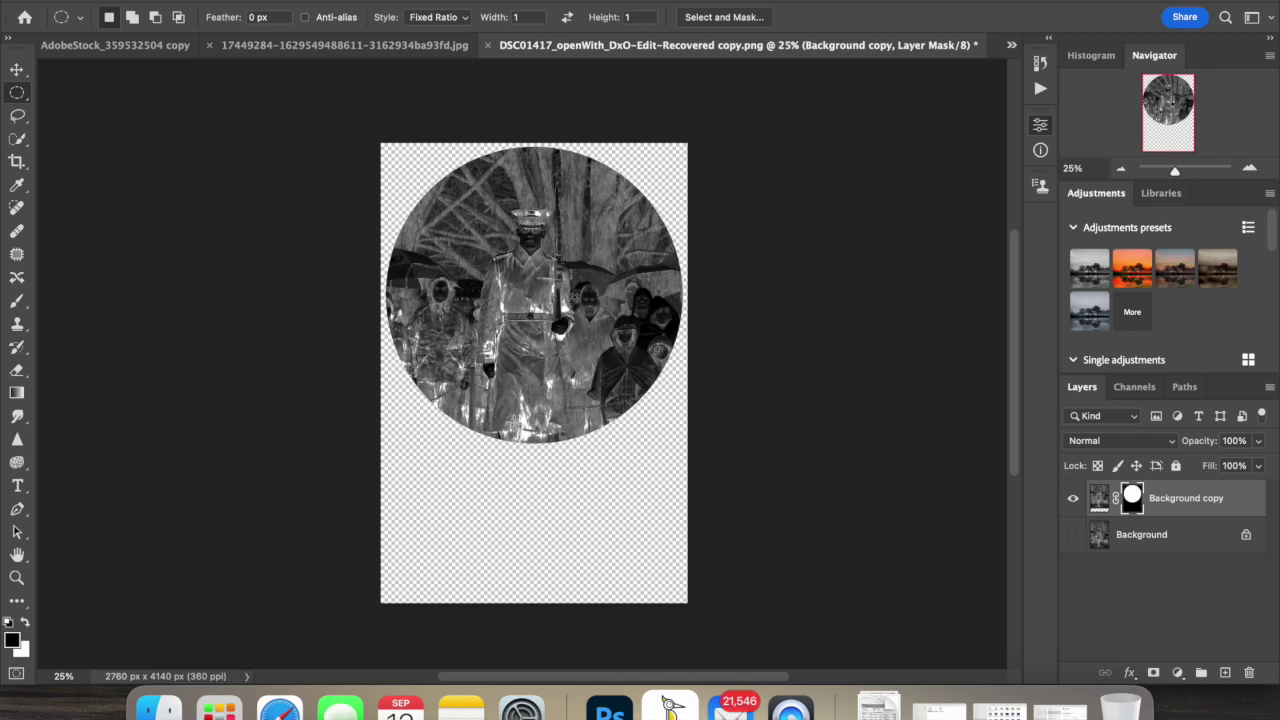
Trim transparent pixels from all sides with Image > Trim
left_click(245, 2)
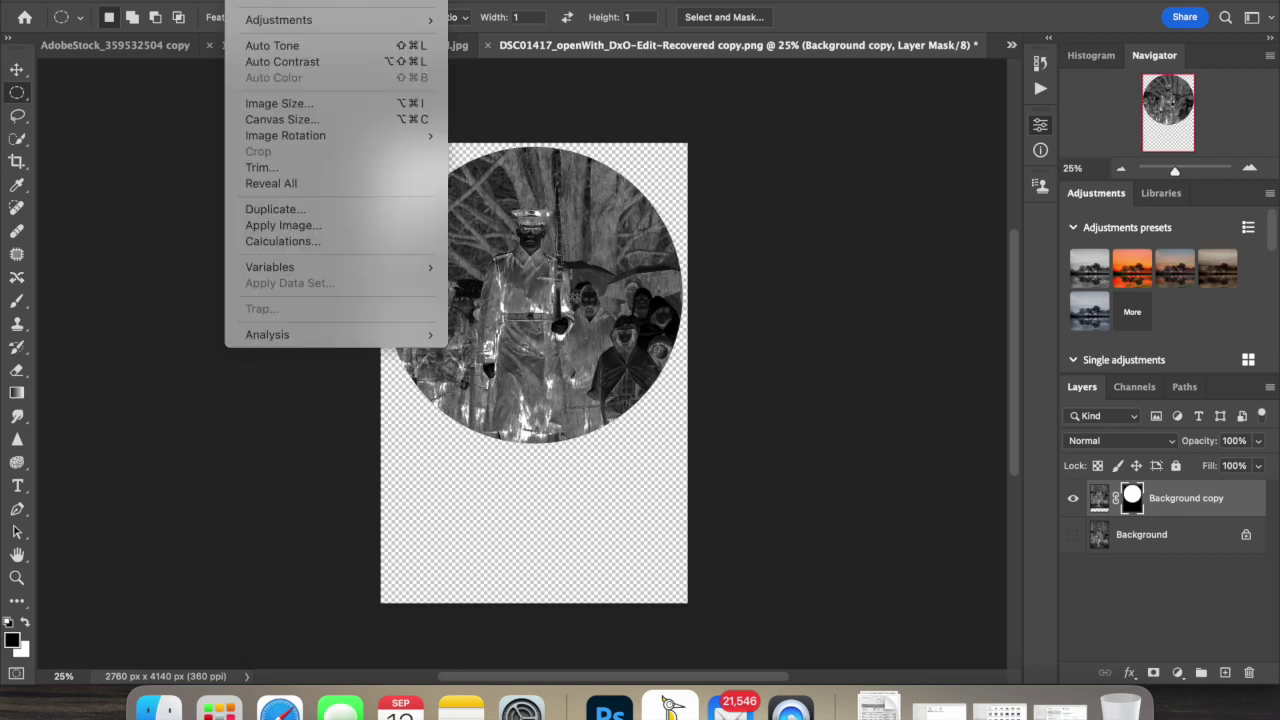
left_click(301, 174)
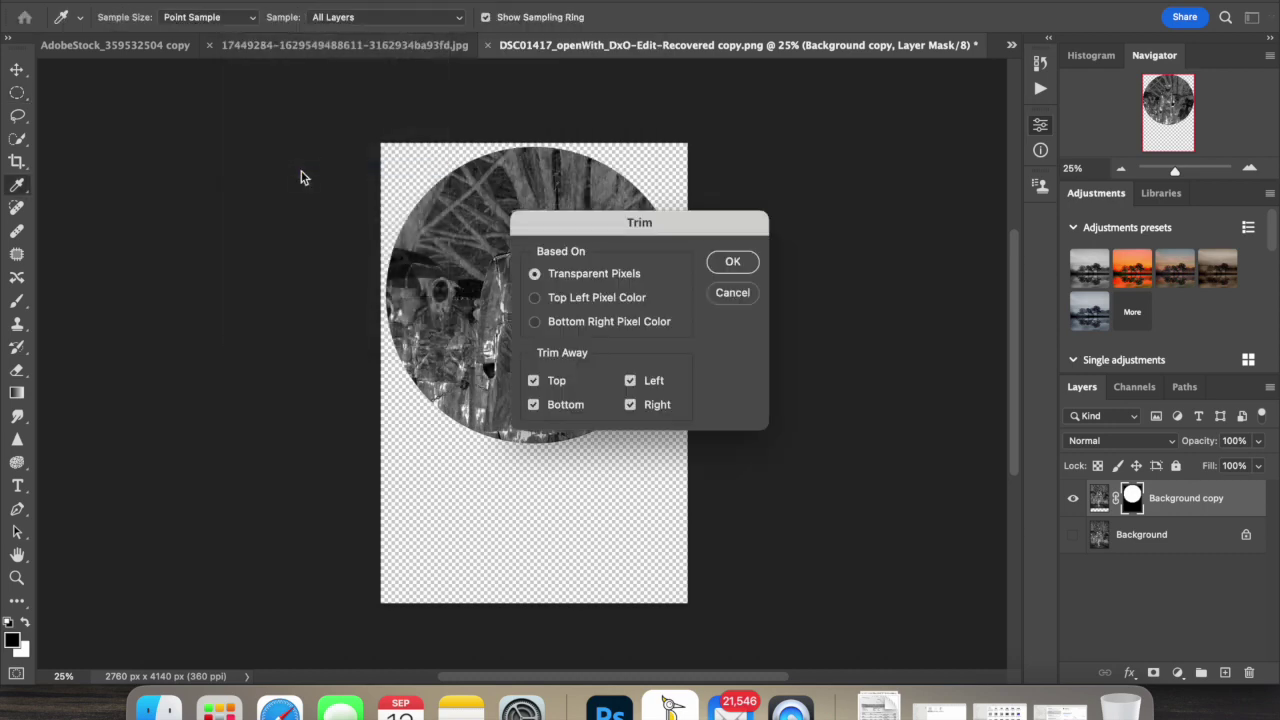
left_click(733, 263)
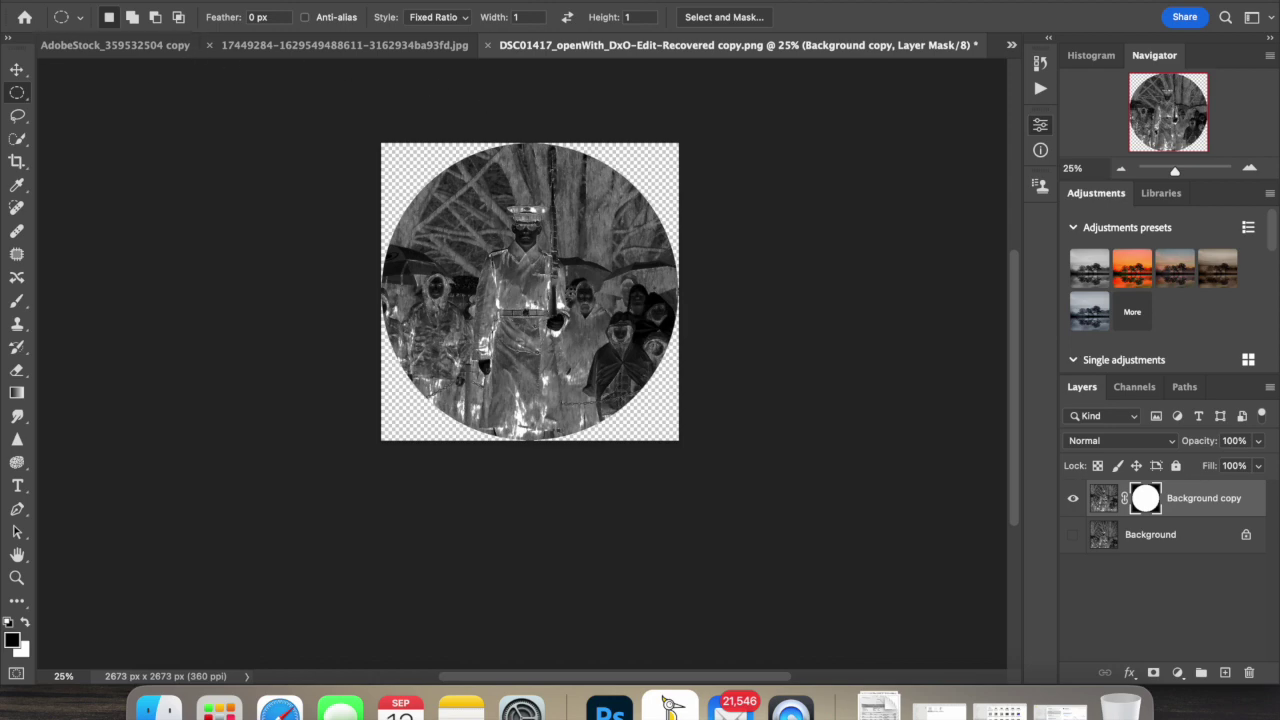
Export the circle as a transparent PNG to the Desktop using Export As
left_click(165, 0)
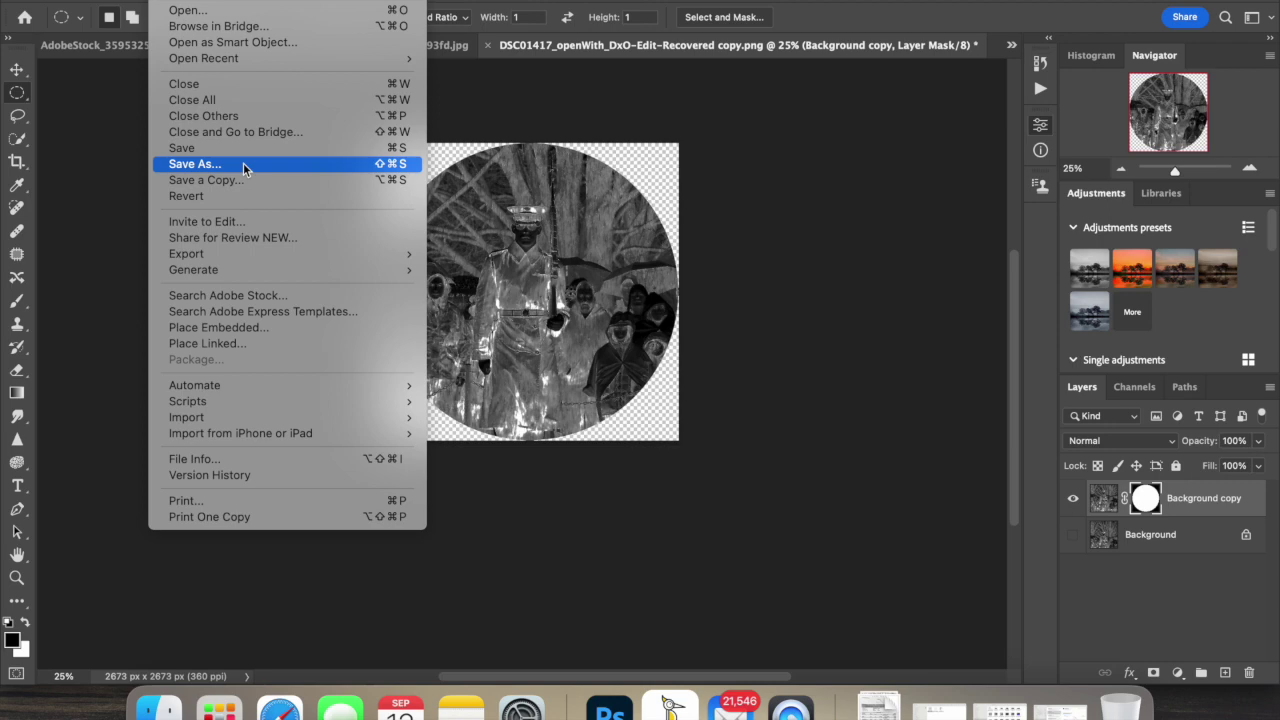
mouse_move(270, 258)
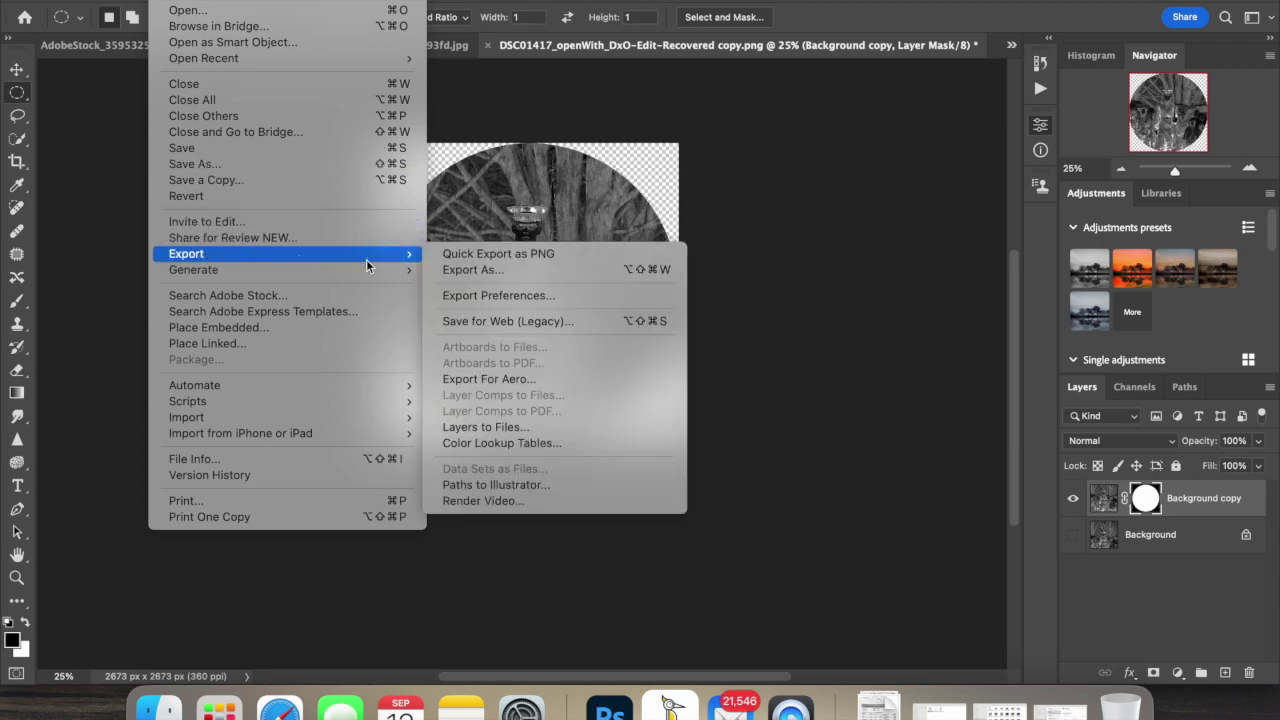
left_click(565, 277)
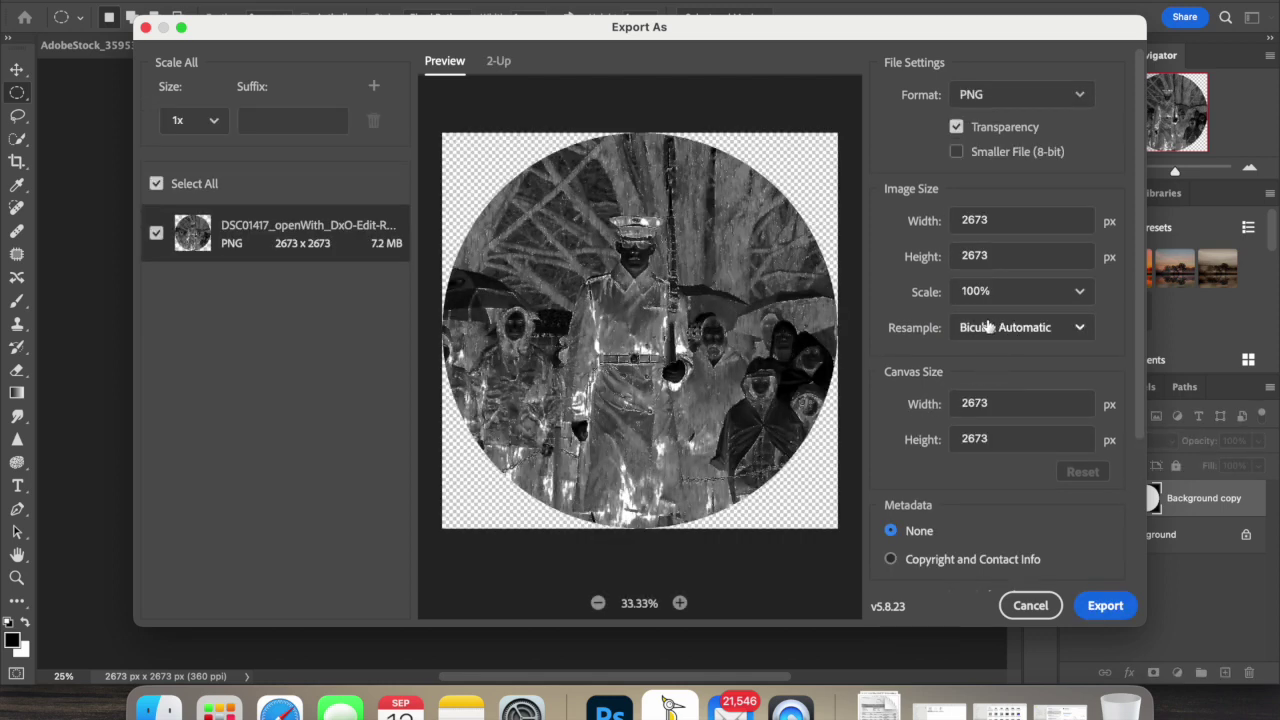
left_click(1106, 607)
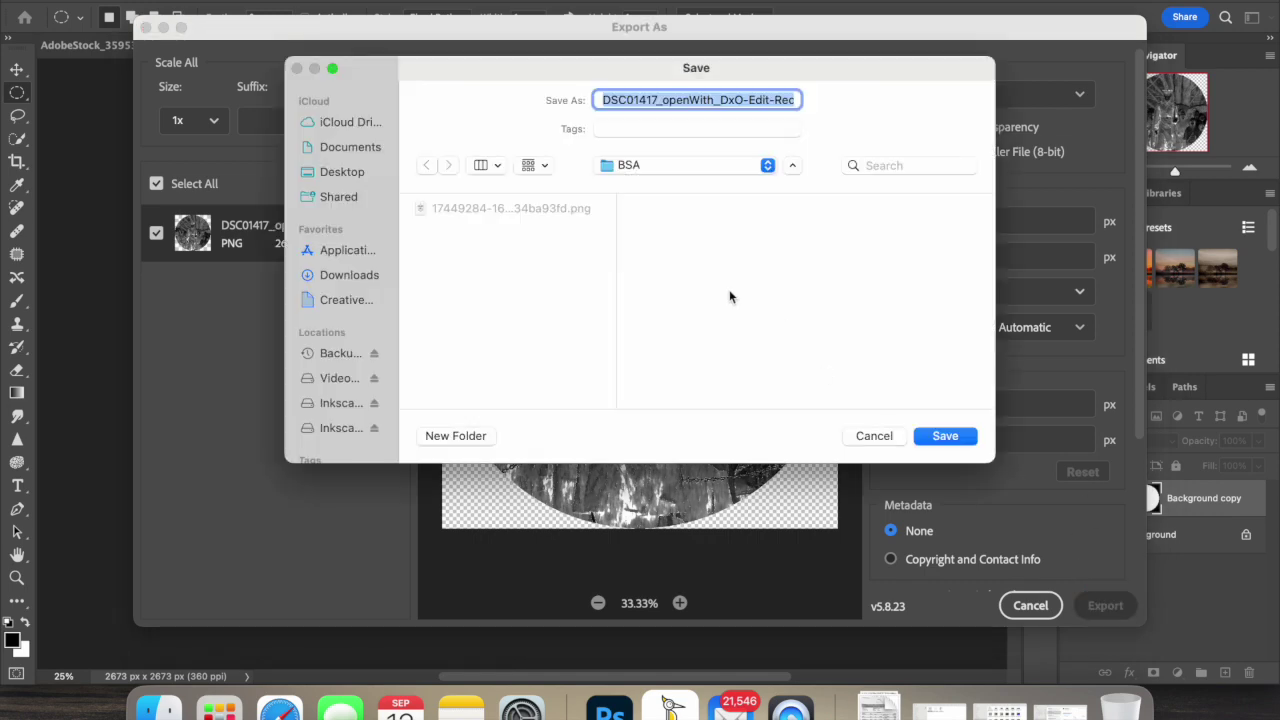
left_click(355, 175)
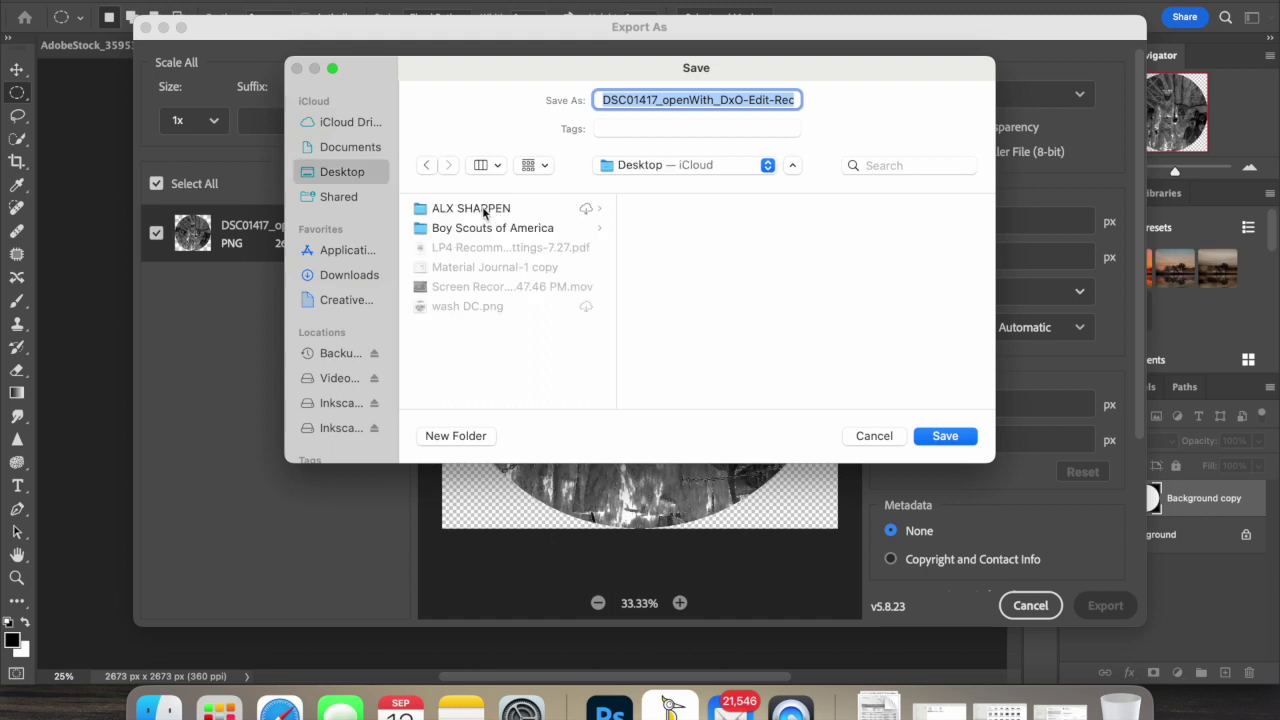
left_click(958, 436)
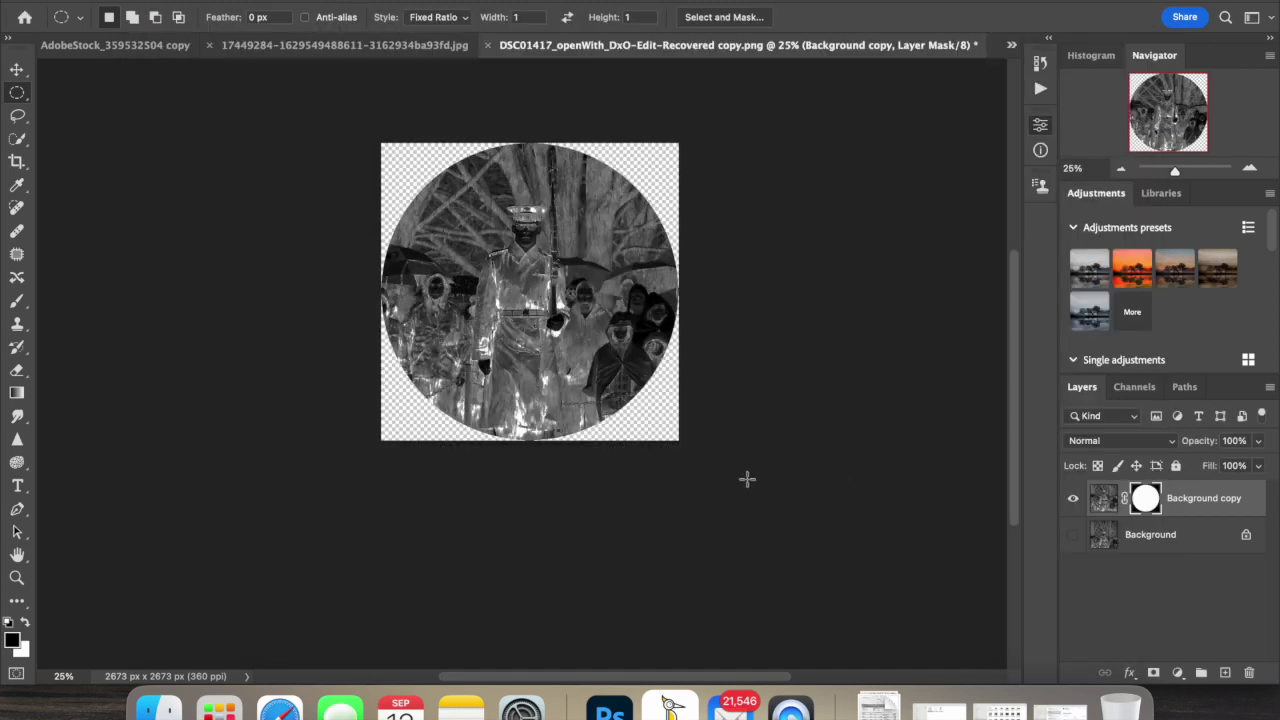
In LaserPecker, drop dither brightness and contrast to 0, ending with inverse colour off
left_click(671, 706)
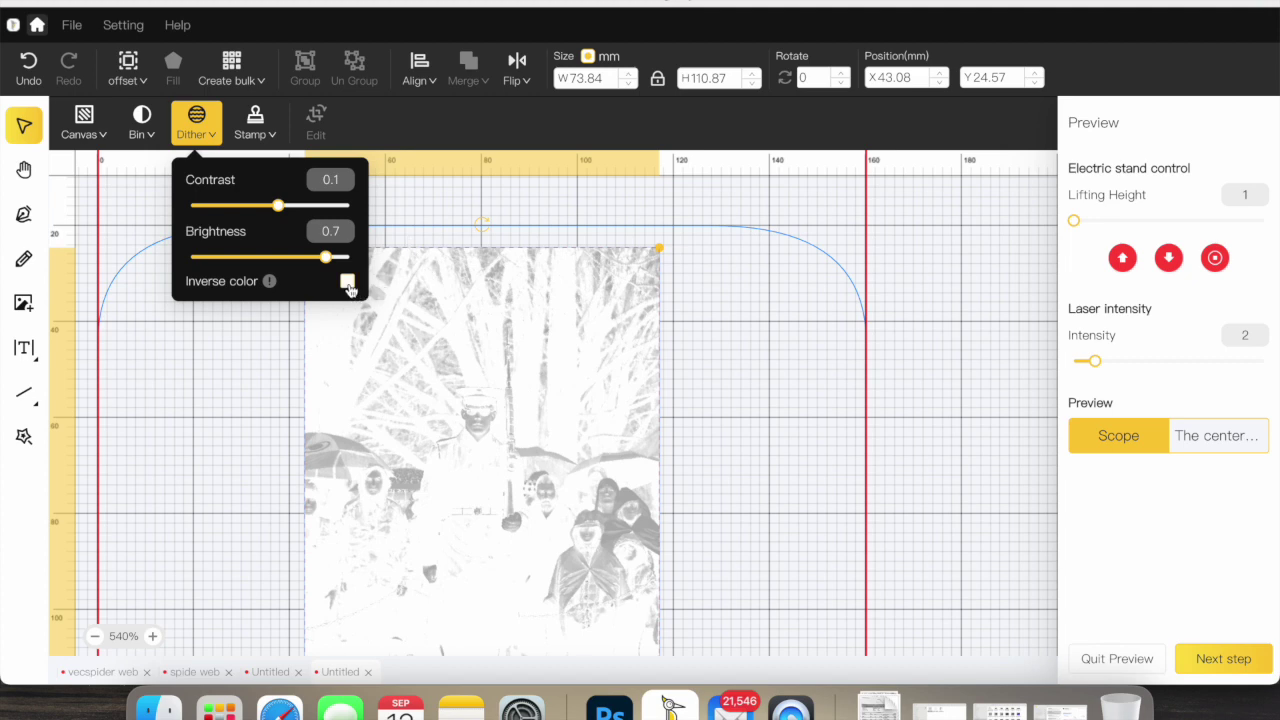
left_click(347, 283)
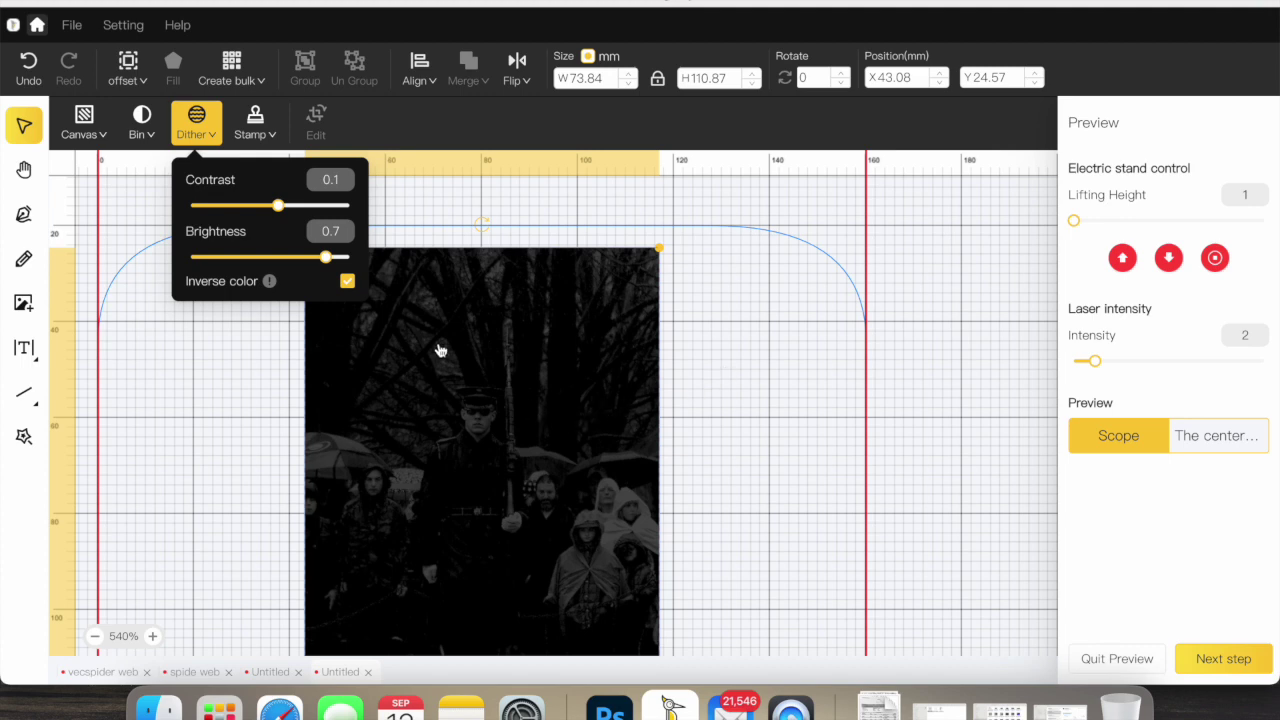
left_click_drag(333, 262, 281, 262)
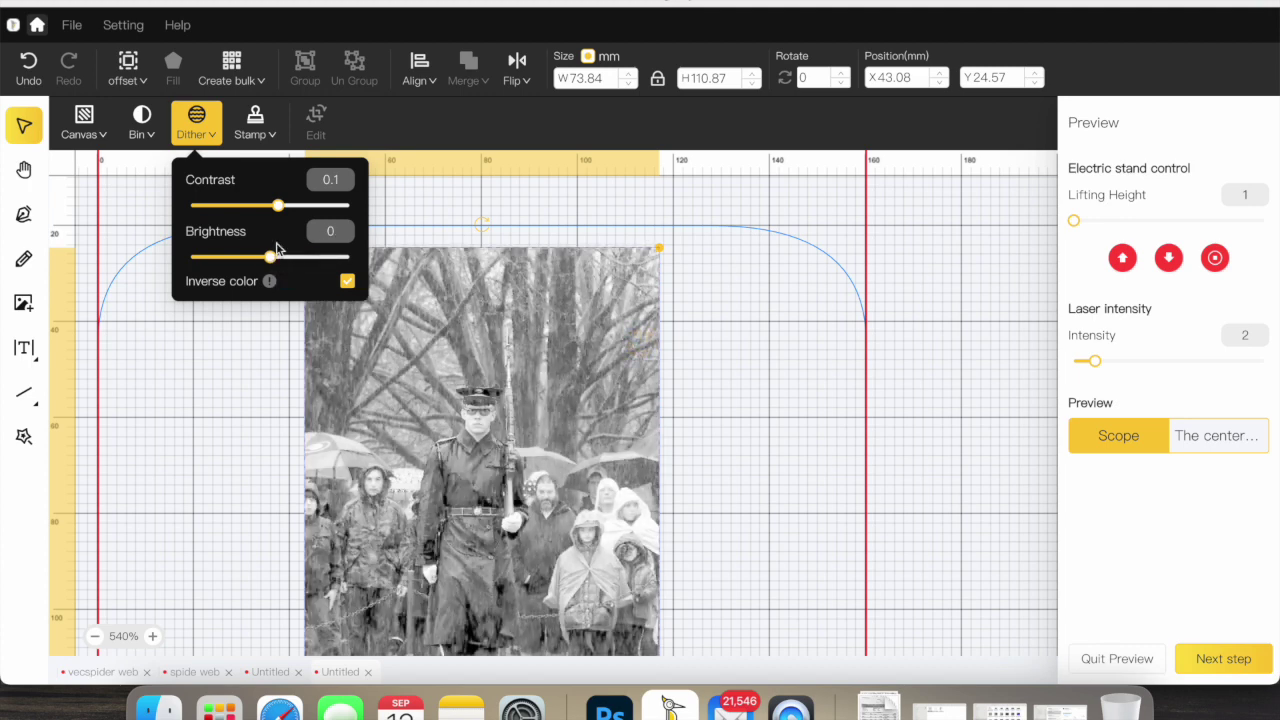
left_click_drag(279, 206, 270, 206)
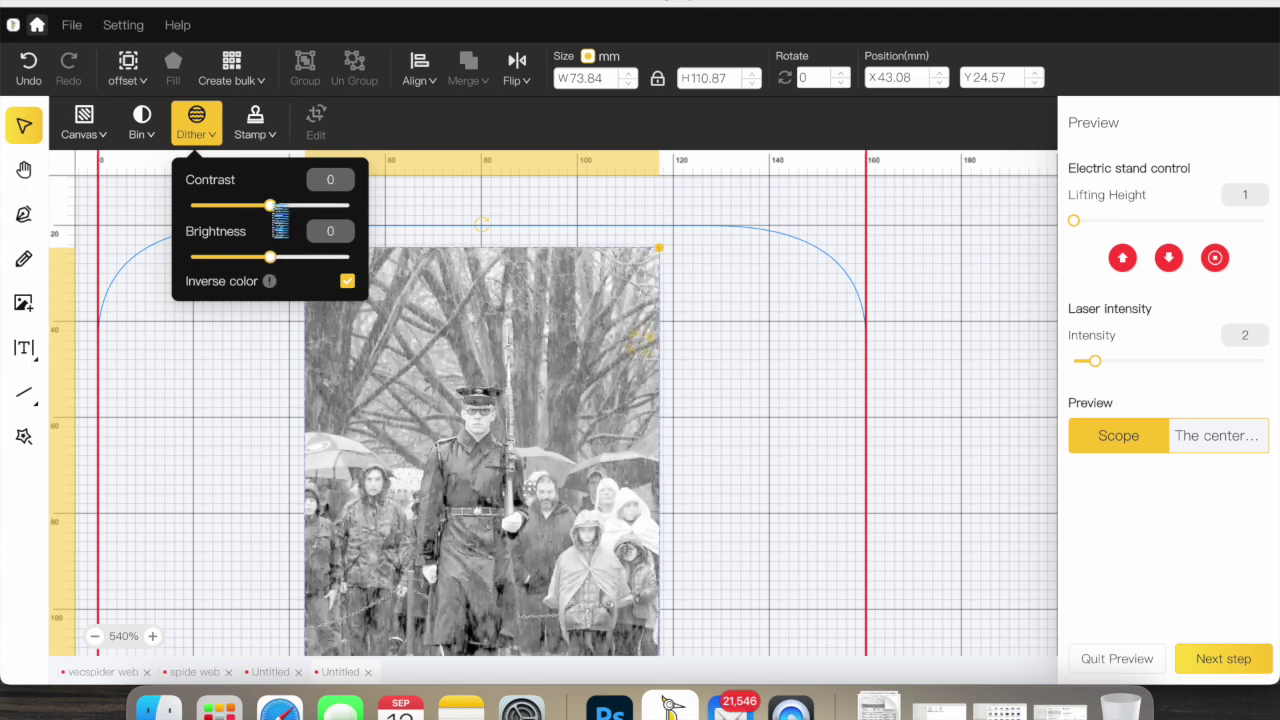
scroll(765, 362, "up", 2)
scroll(765, 362, "down", 5)
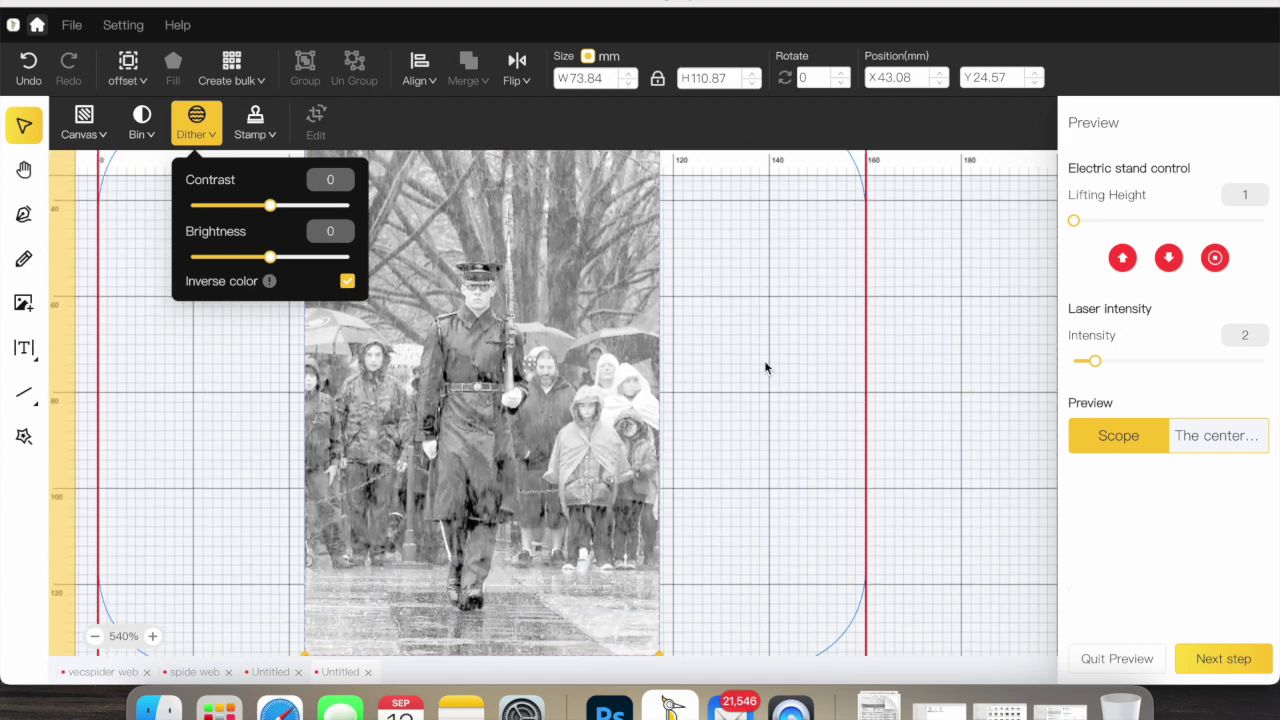
scroll(765, 366, "up", 3)
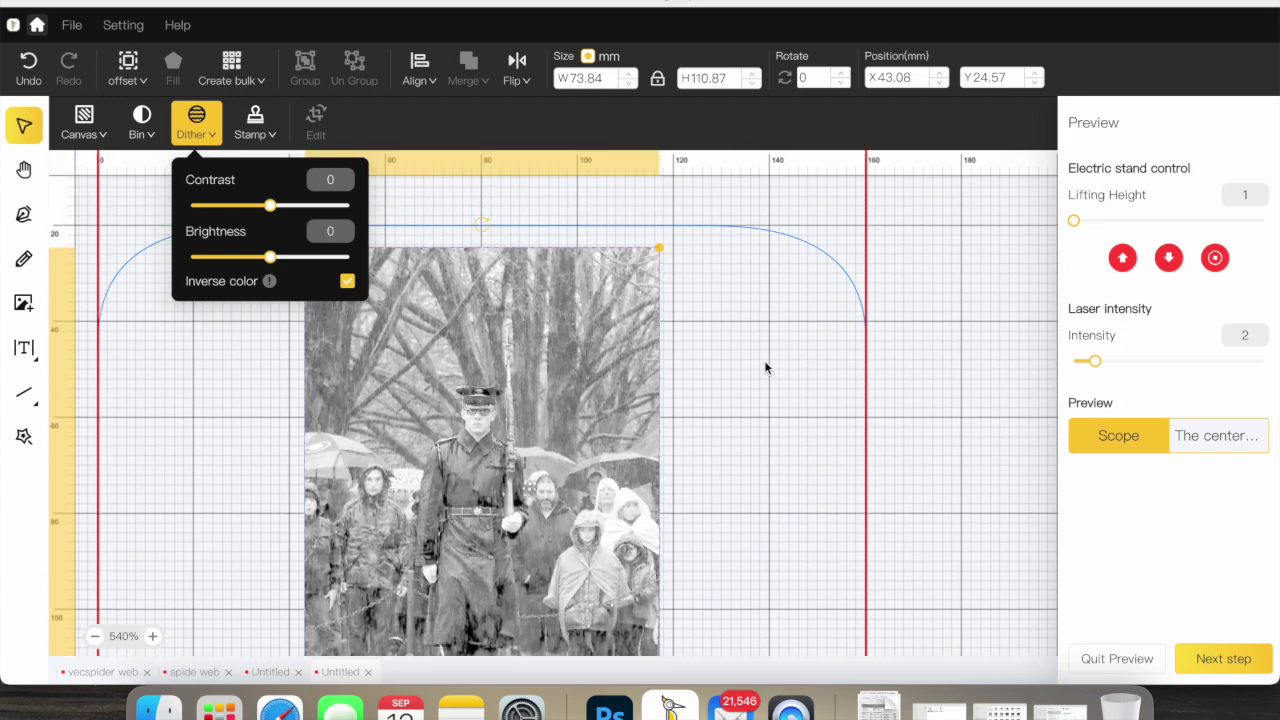
scroll(765, 368, "down", 1)
scroll(765, 368, "down", 2)
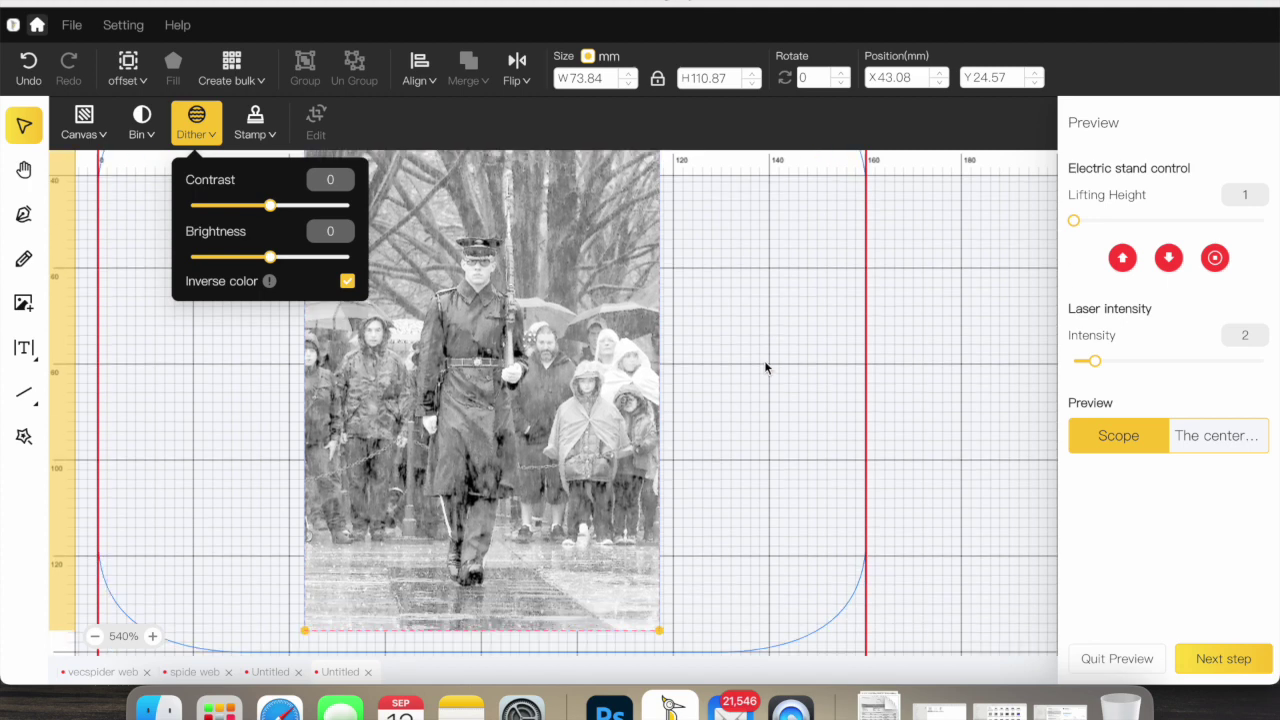
scroll(797, 374, "up", 3)
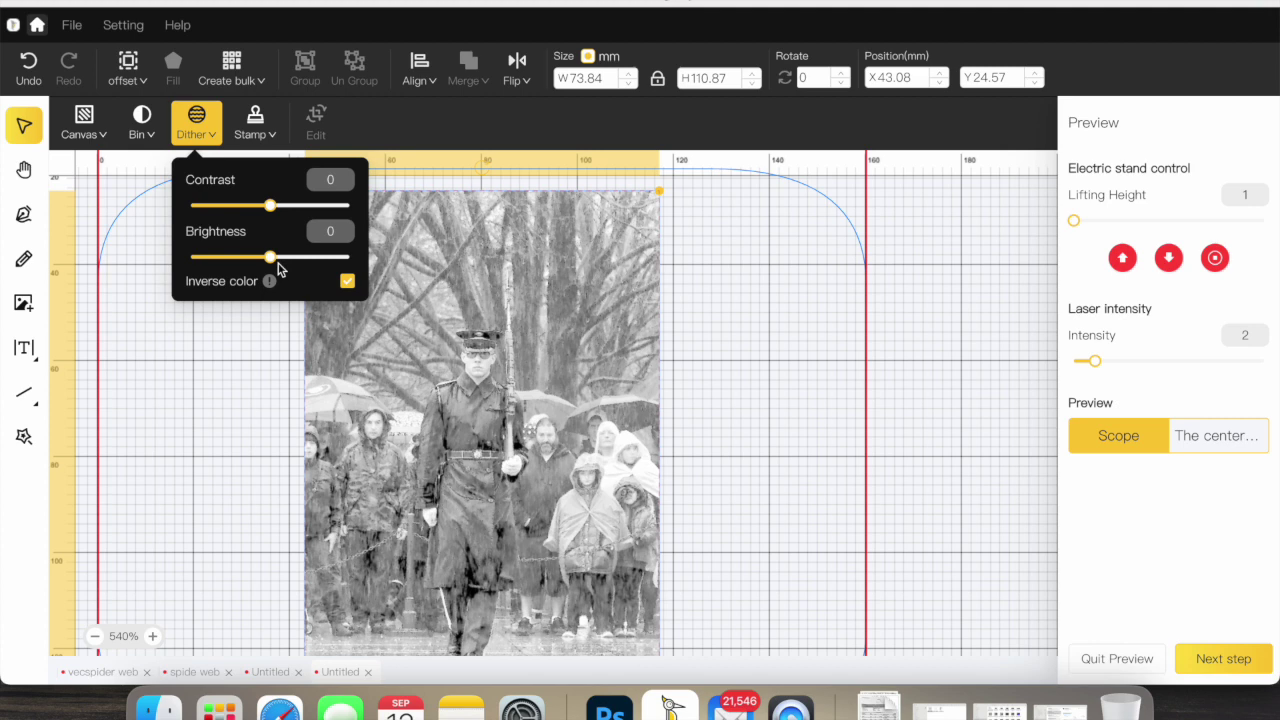
left_click(347, 282)
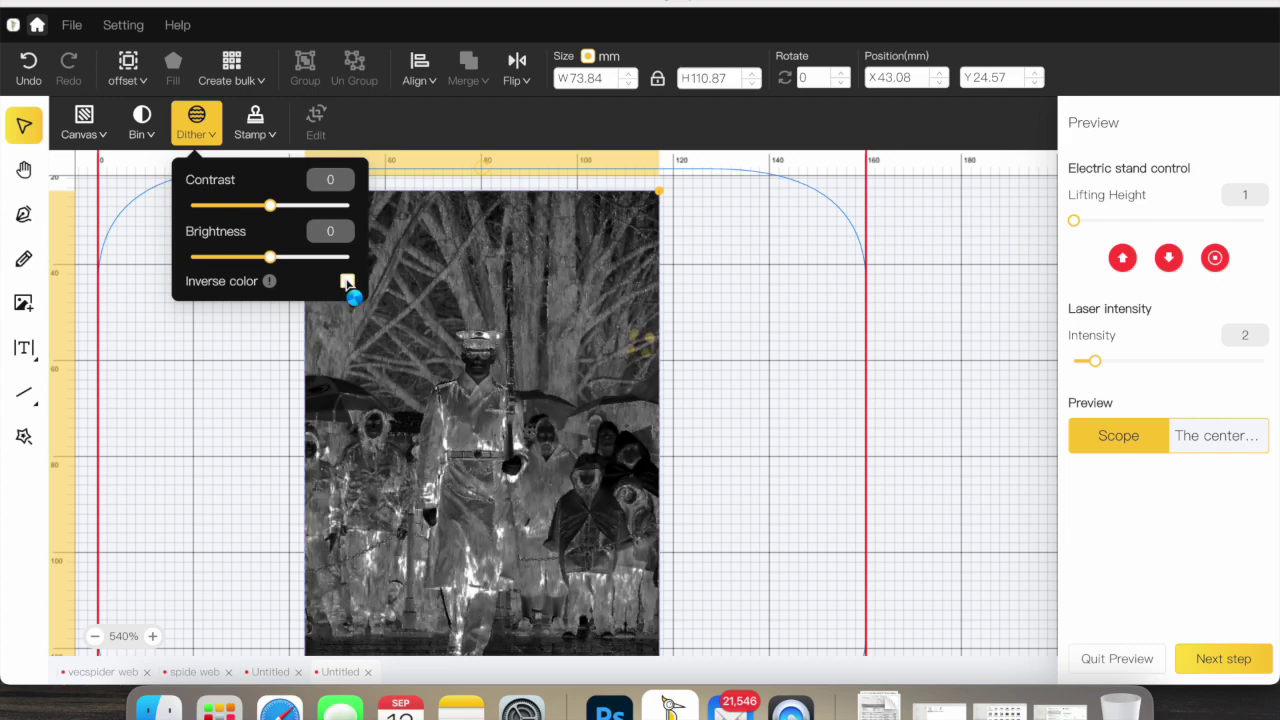
Raise the dither brightness to 0.7 and contrast to 0.1
left_click(347, 282)
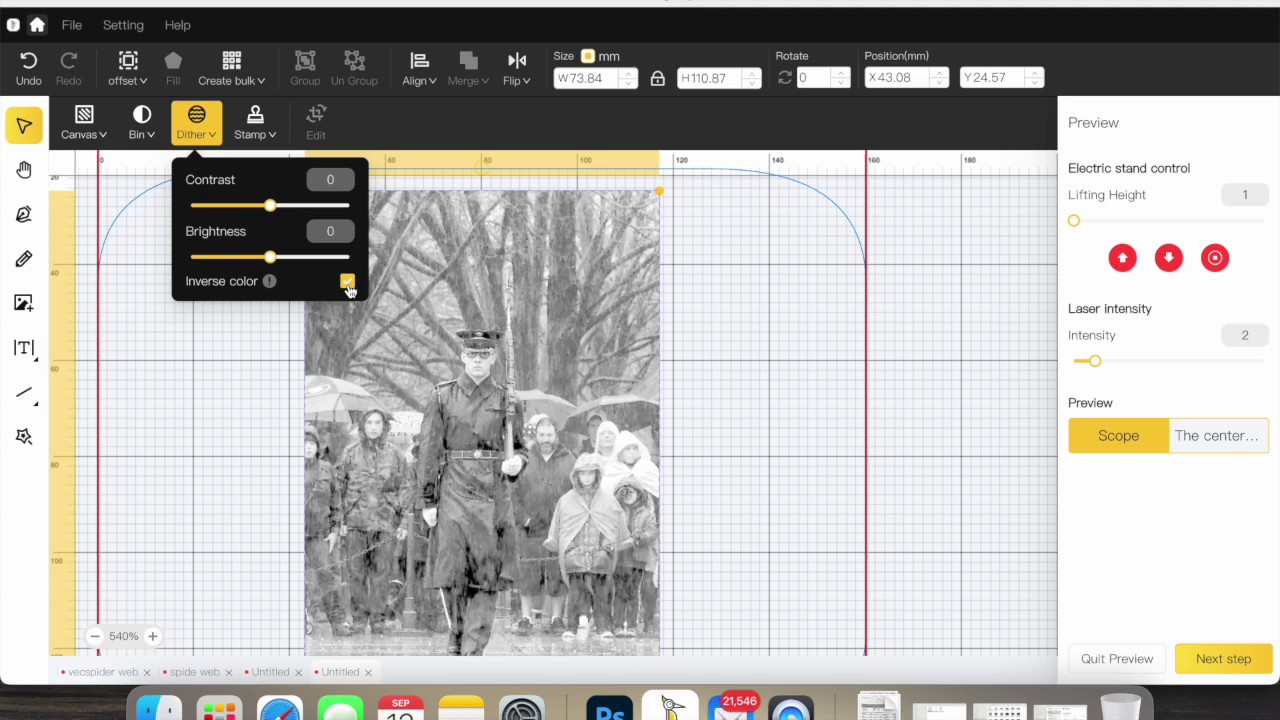
left_click(347, 283)
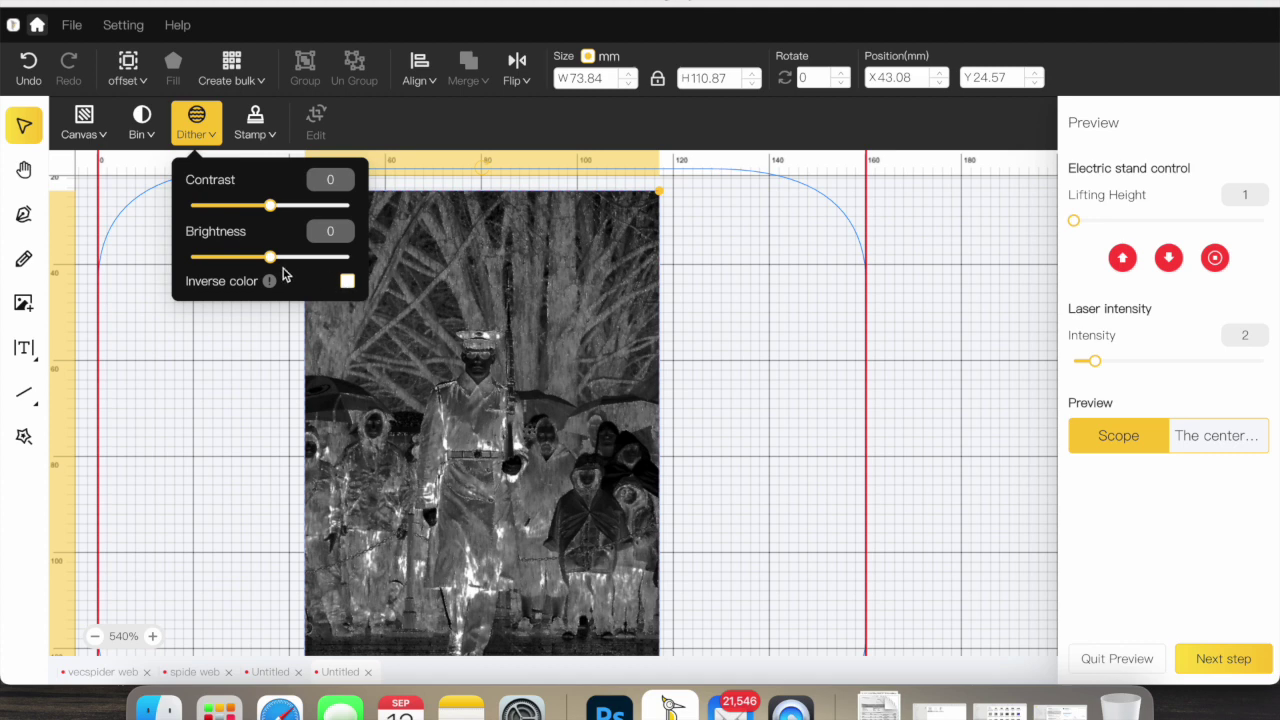
left_click_drag(270, 257, 318, 258)
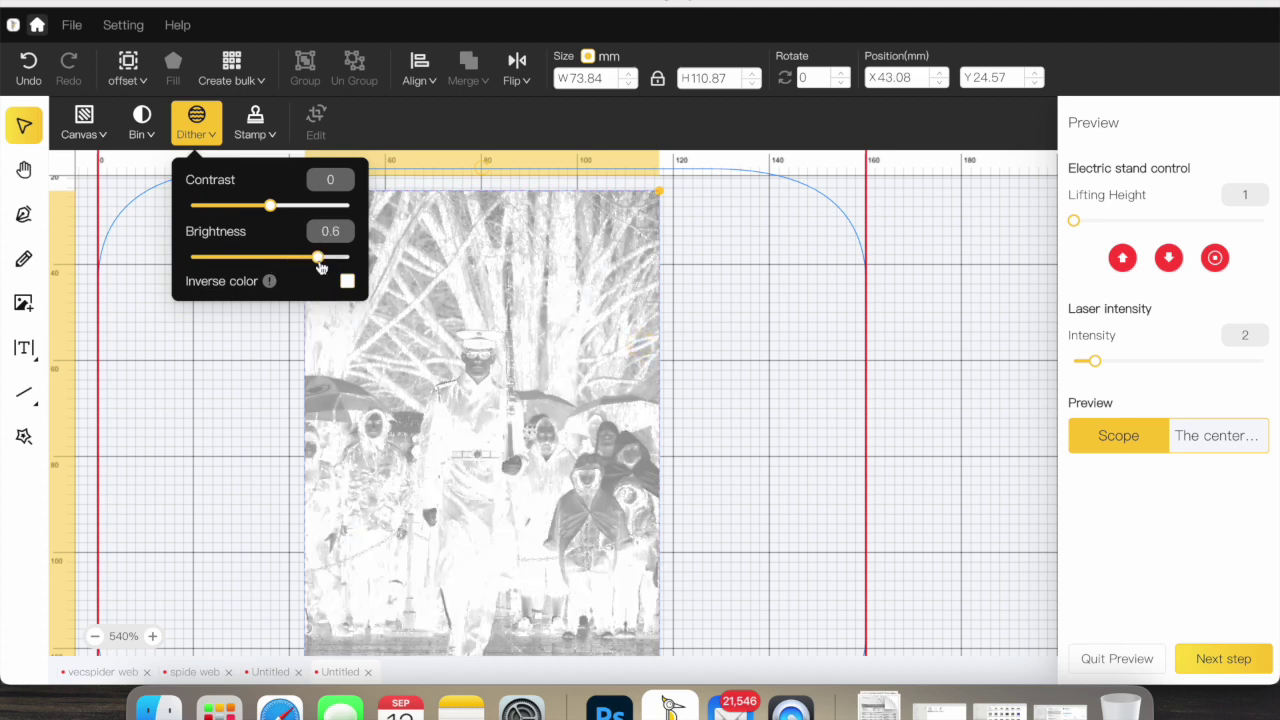
left_click_drag(320, 266, 326, 266)
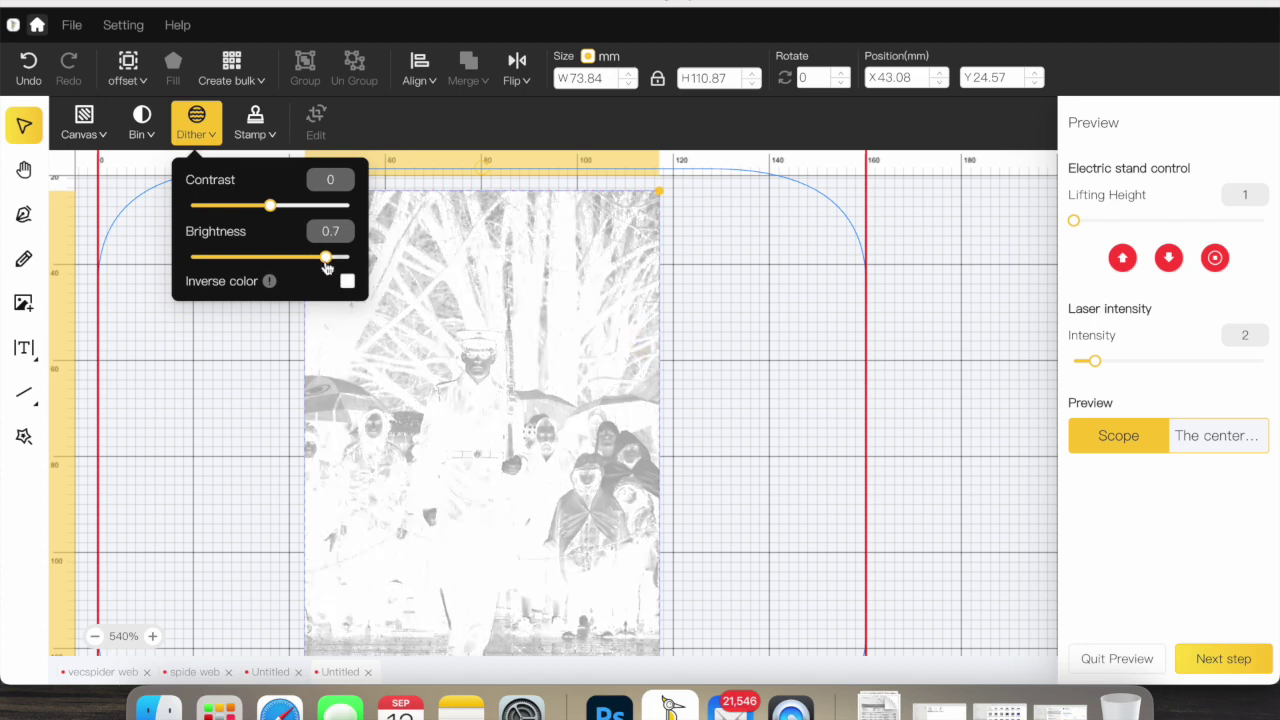
left_click_drag(272, 206, 281, 213)
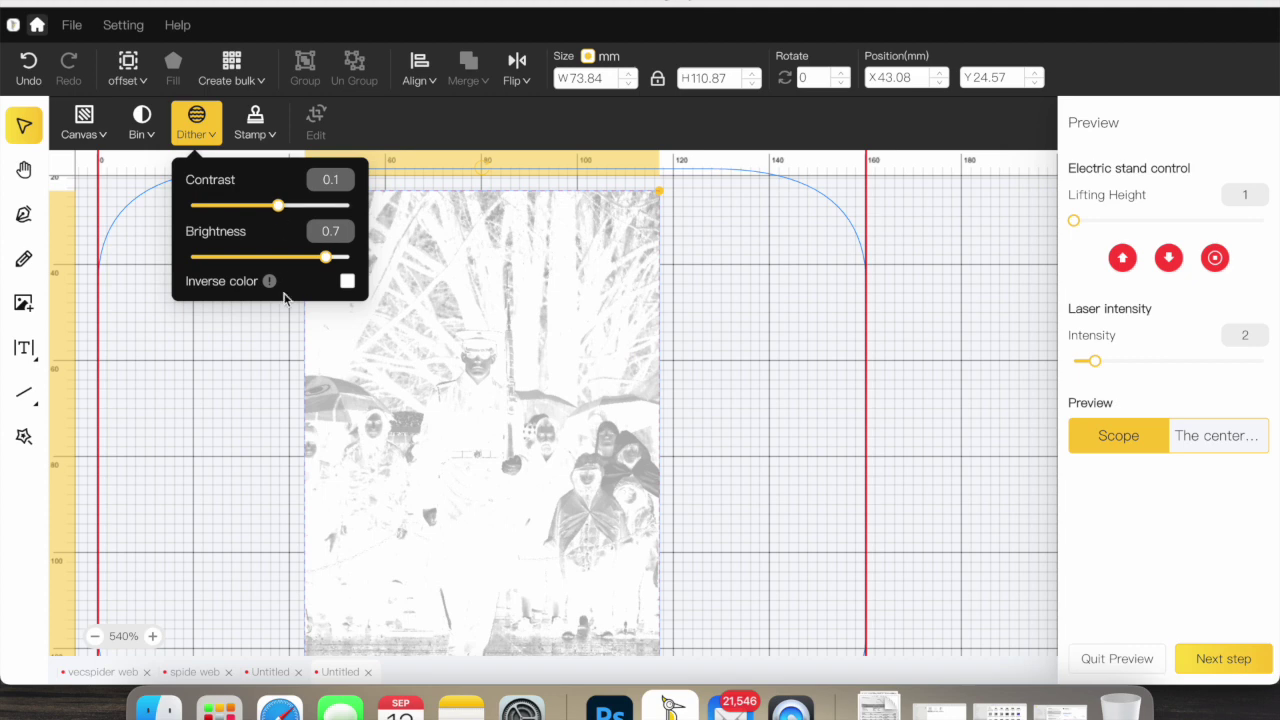
Compare inverse colour on and off, leave it off, and exit the dither settings and preview
left_click(347, 283)
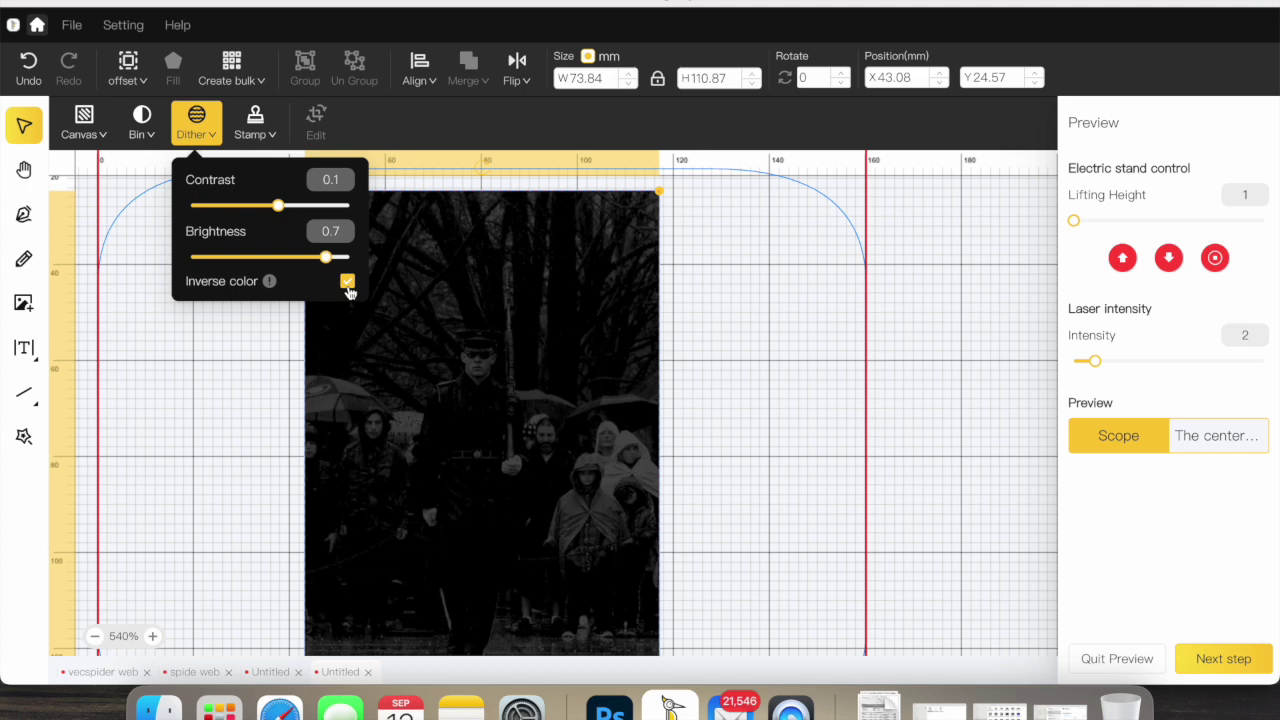
left_click(347, 284)
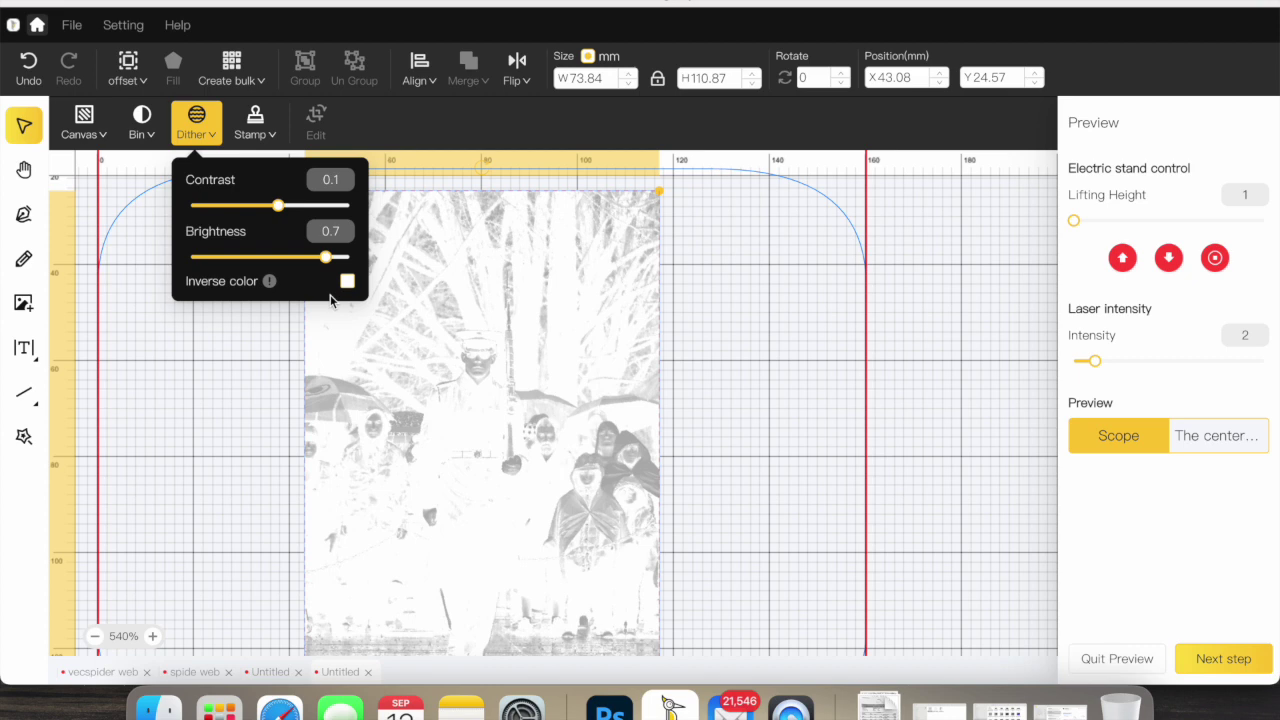
left_click(347, 282)
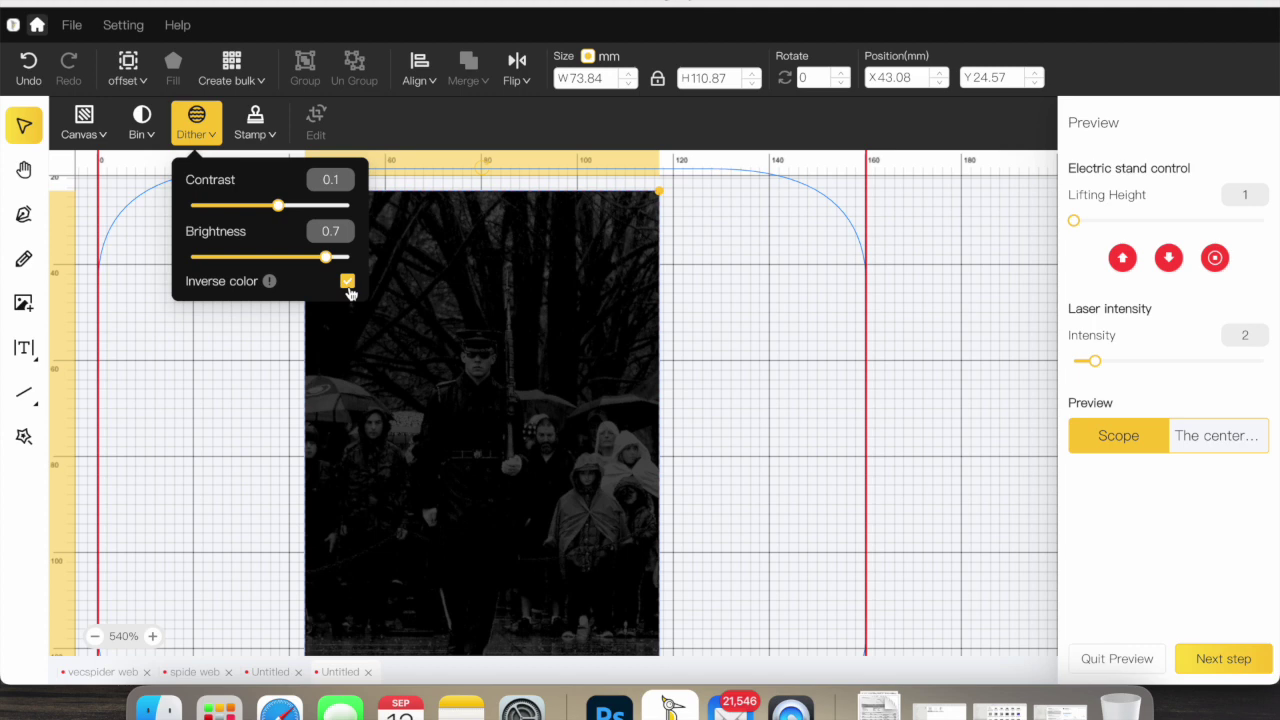
left_click(347, 283)
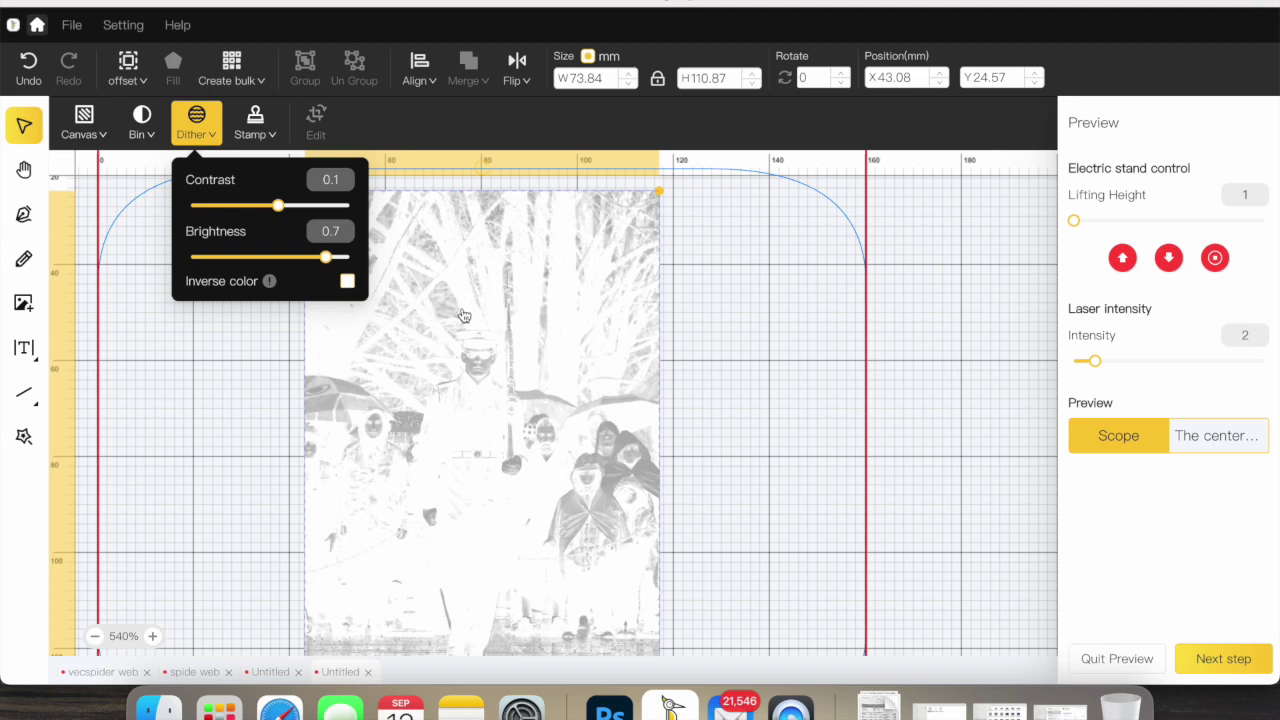
left_click(70, 30)
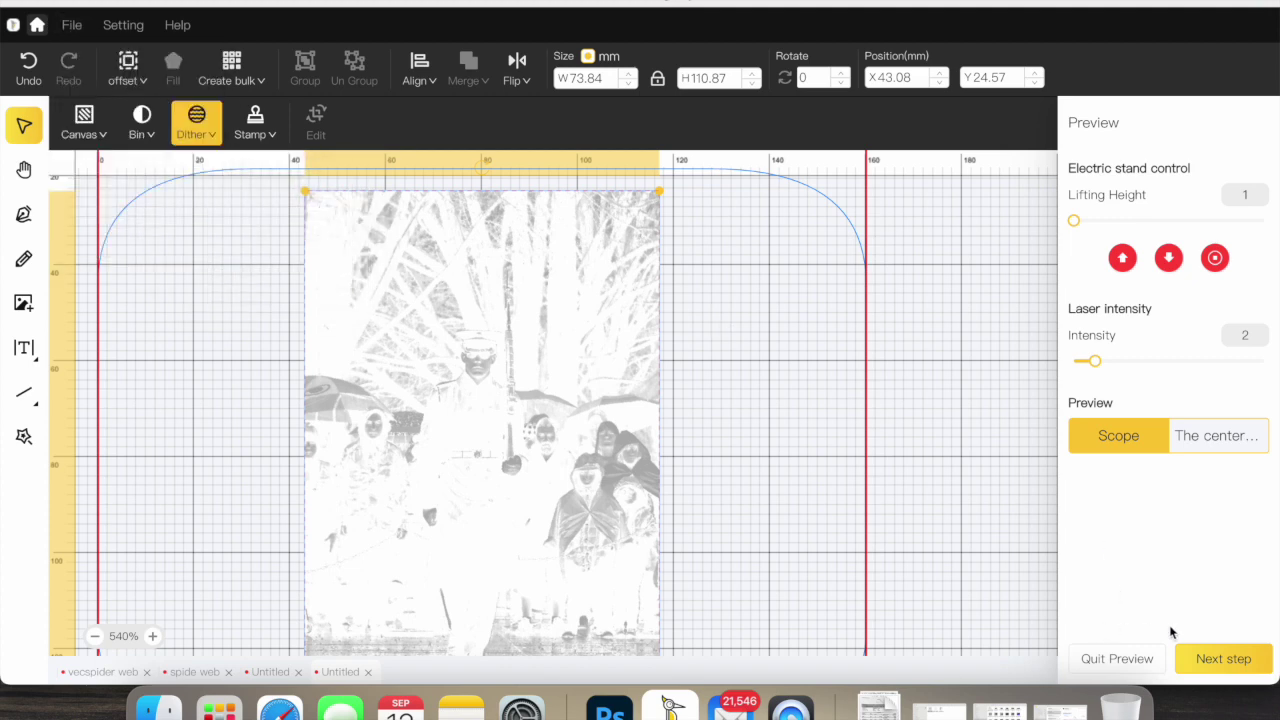
left_click(1124, 662)
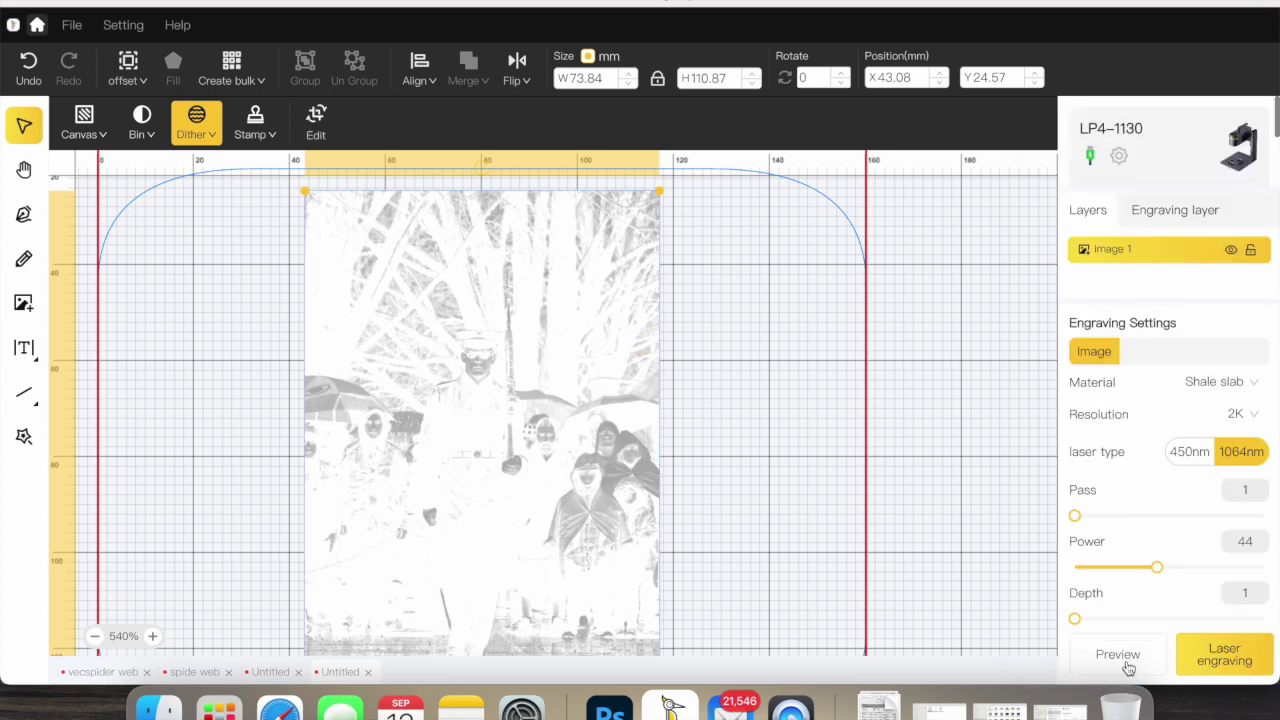
Start a new blank document from the File menu
left_click(996, 549)
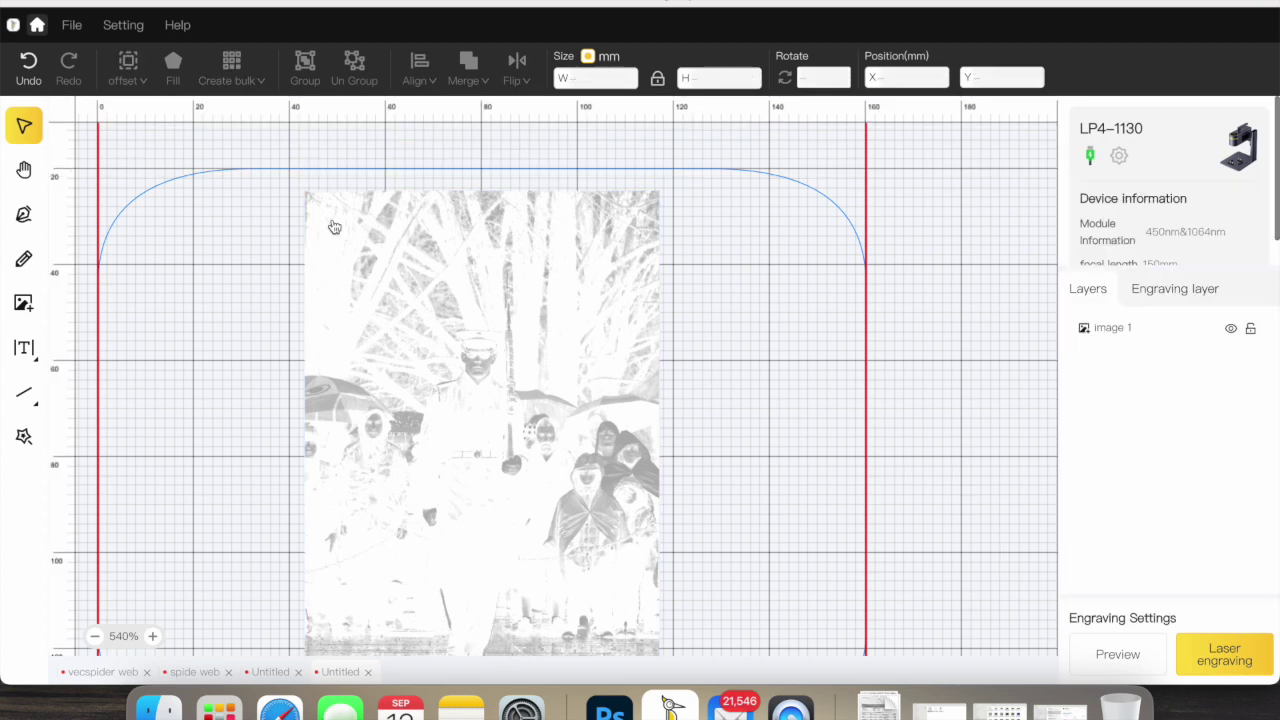
left_click(71, 27)
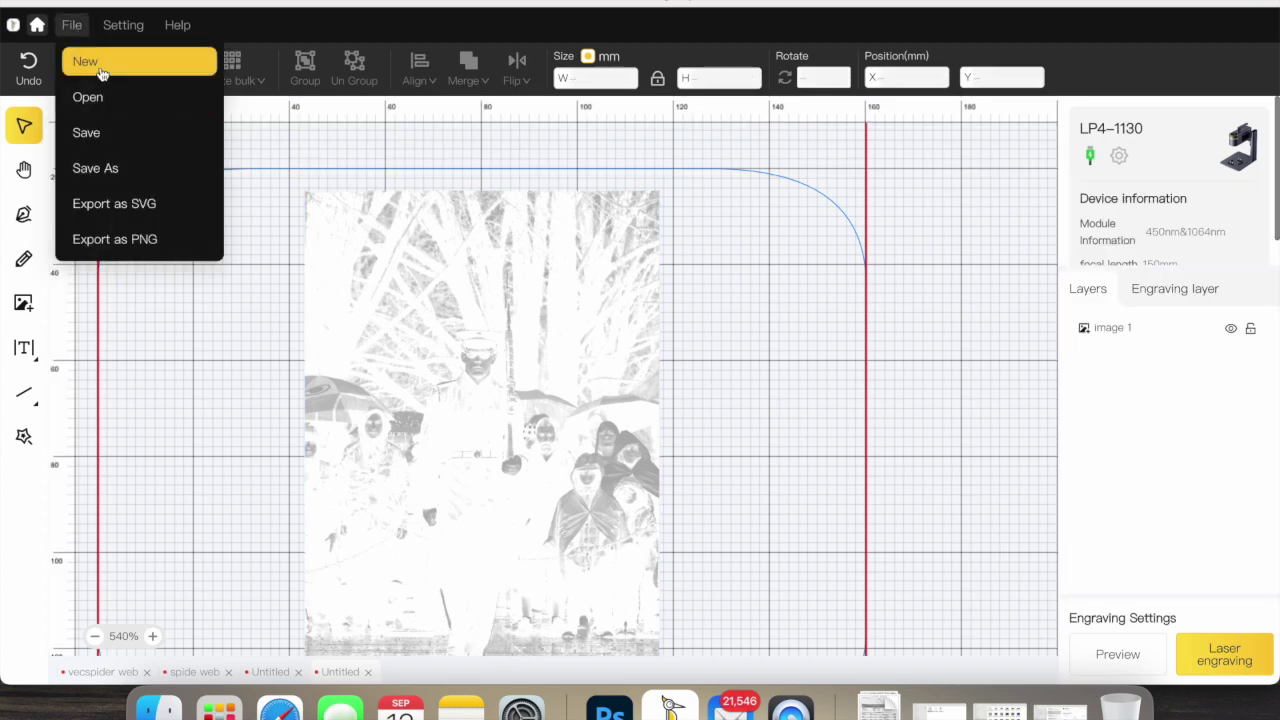
left_click(99, 62)
left_click(71, 25)
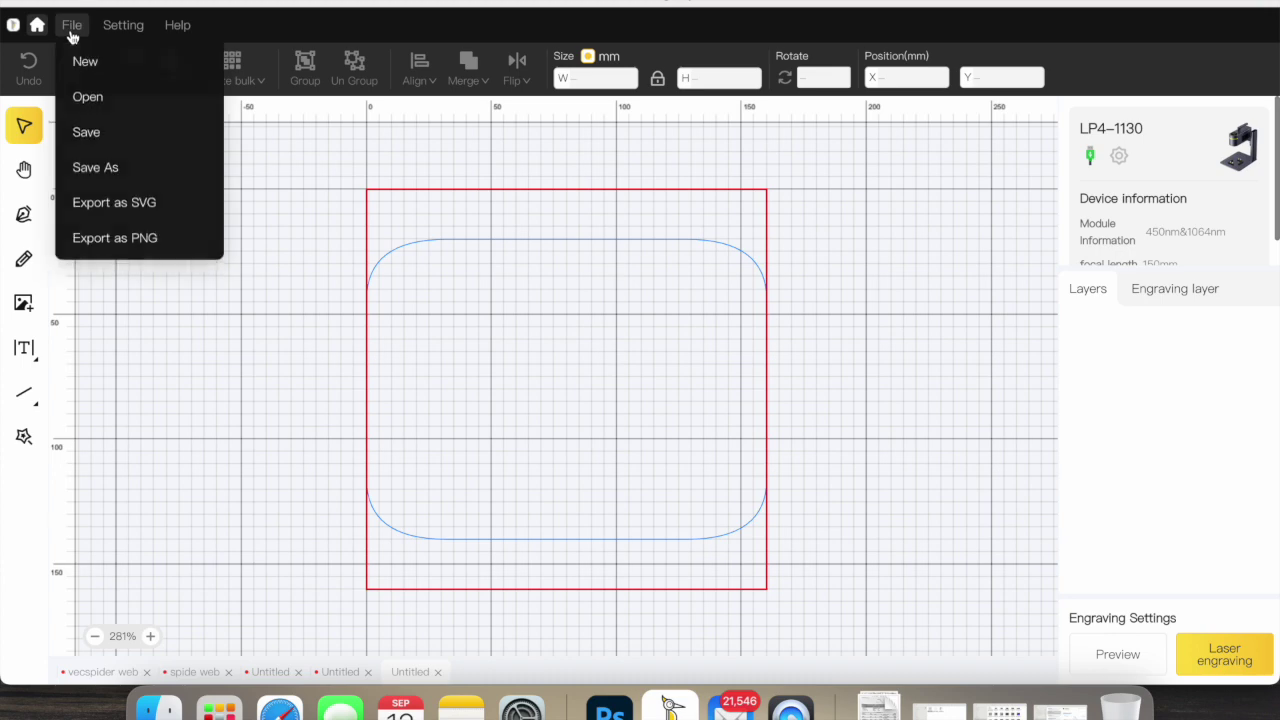
left_click(105, 97)
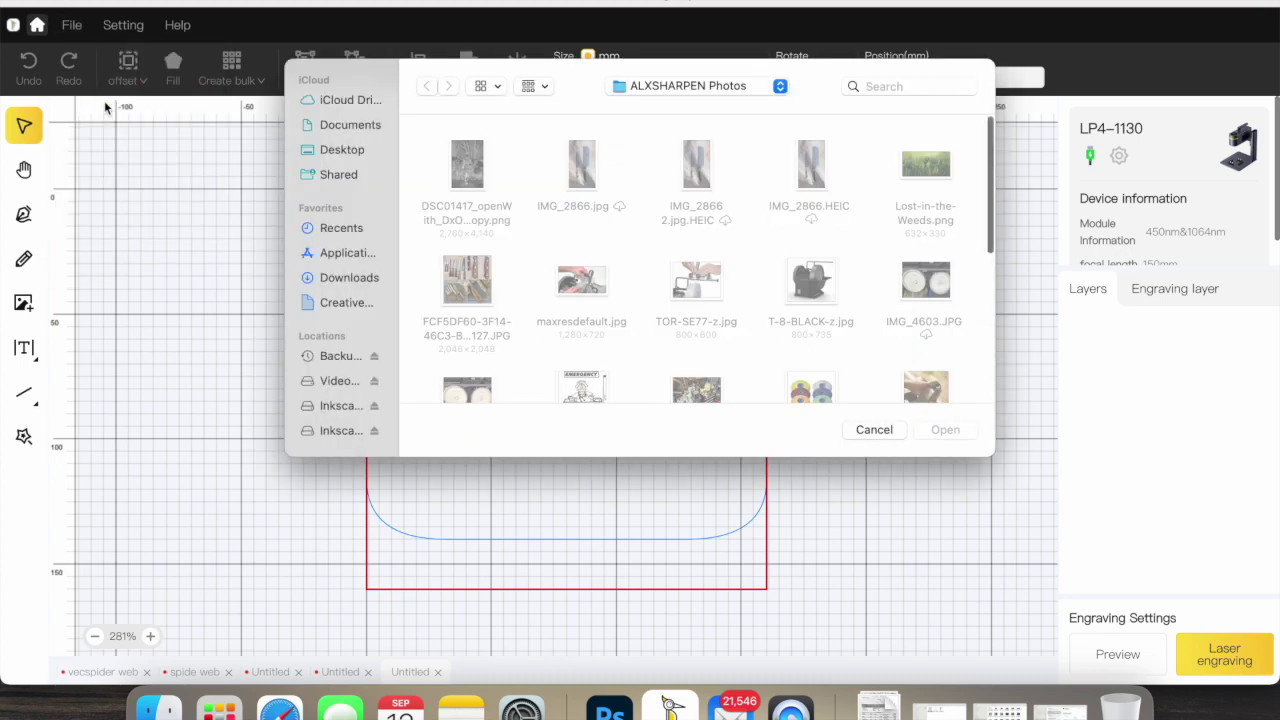
left_click(349, 151)
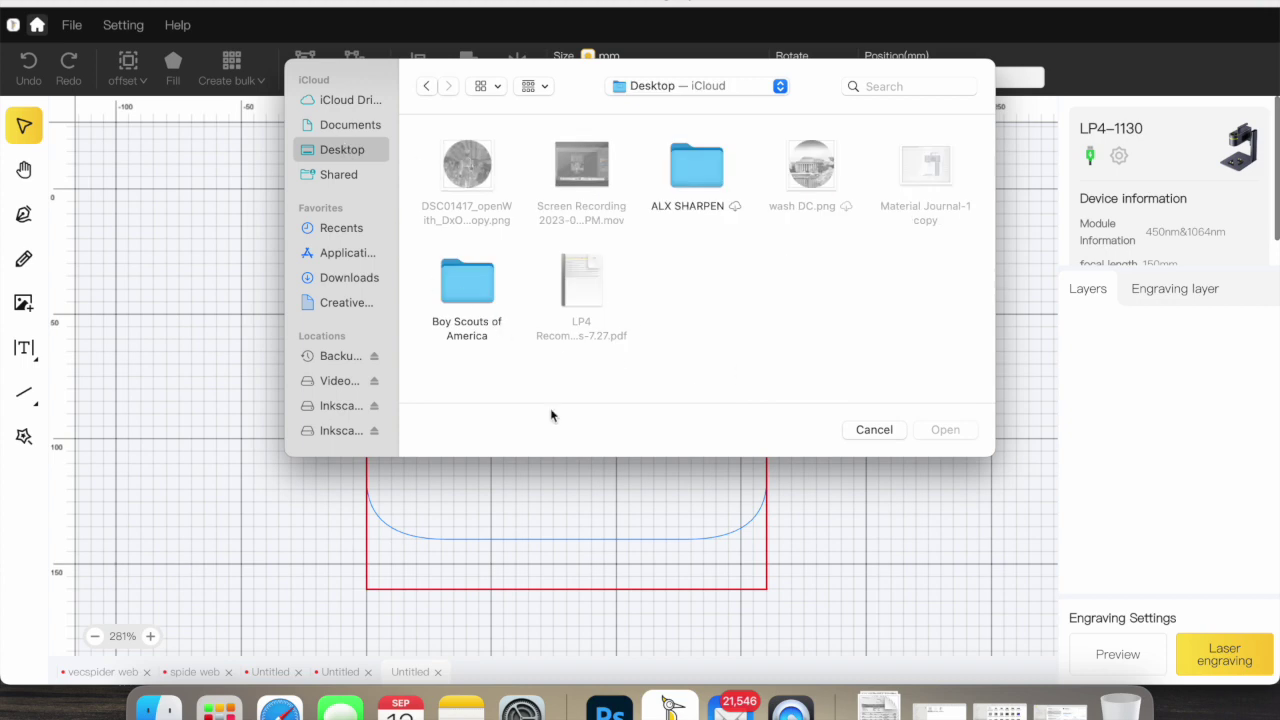
left_click(872, 430)
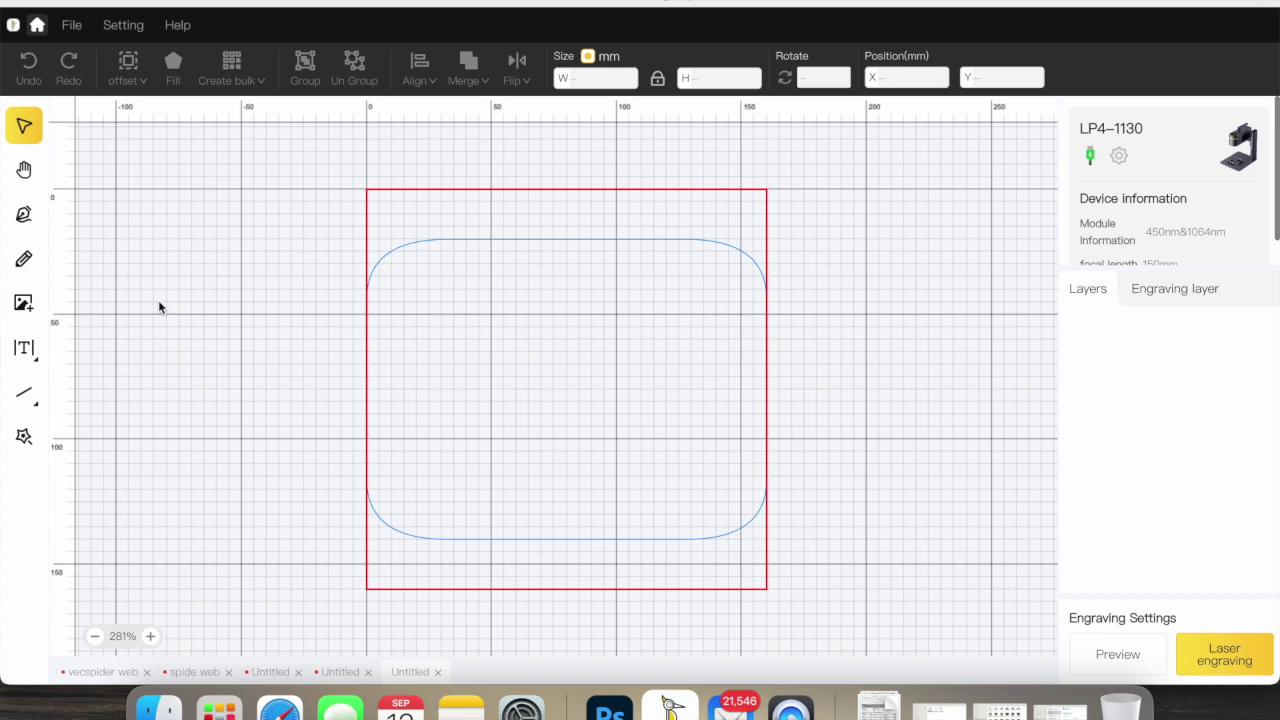
Import the circular DSC01417 PNG from the Desktop onto the canvas as Image 1
left_click(23, 302)
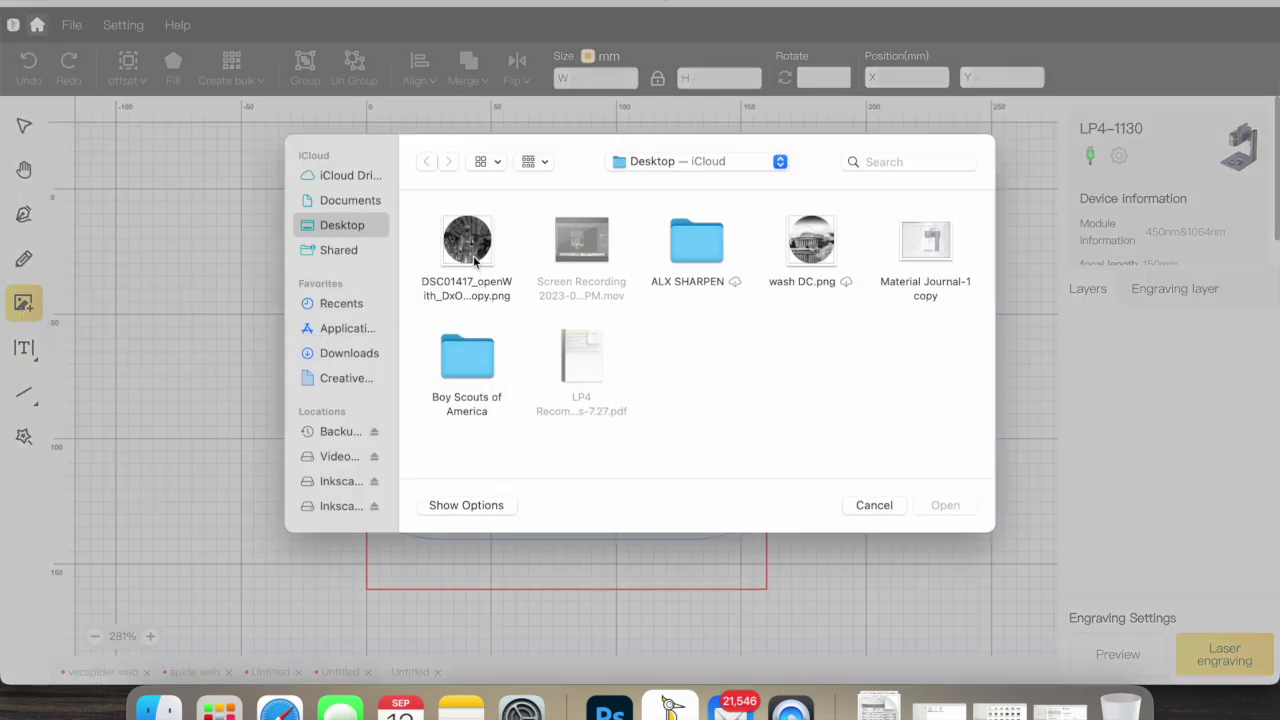
left_click(475, 258)
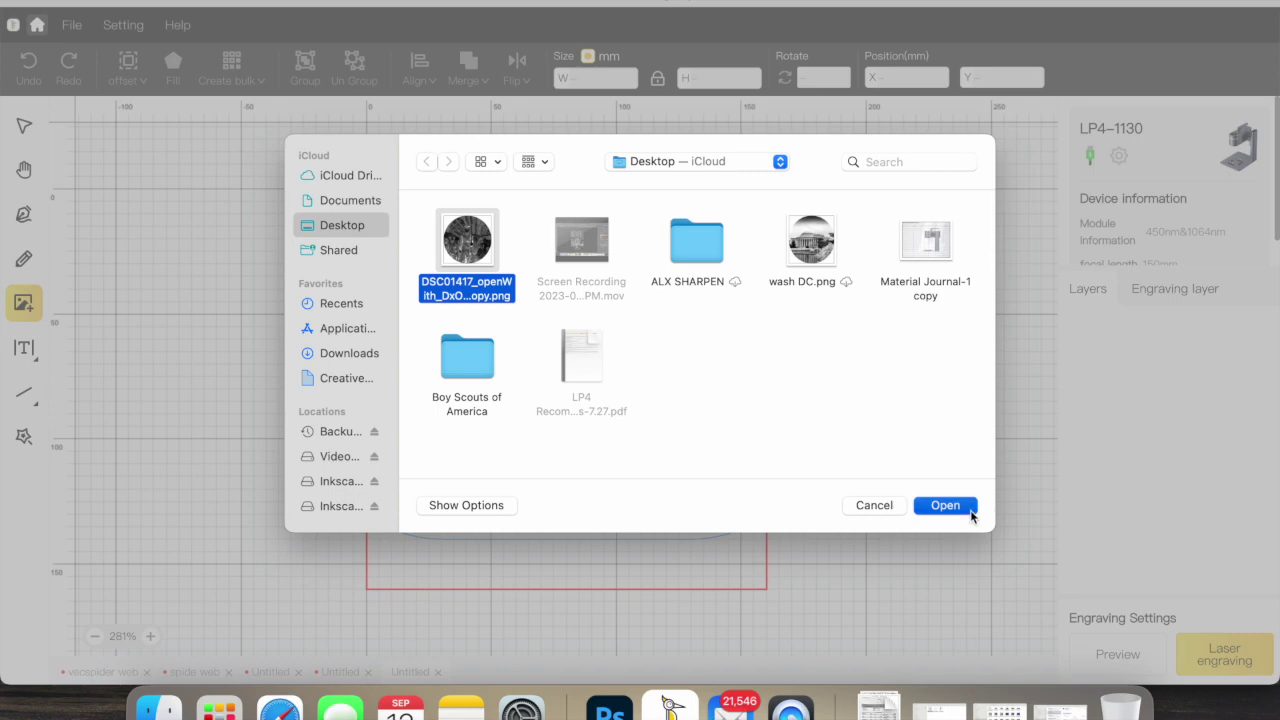
left_click(945, 505)
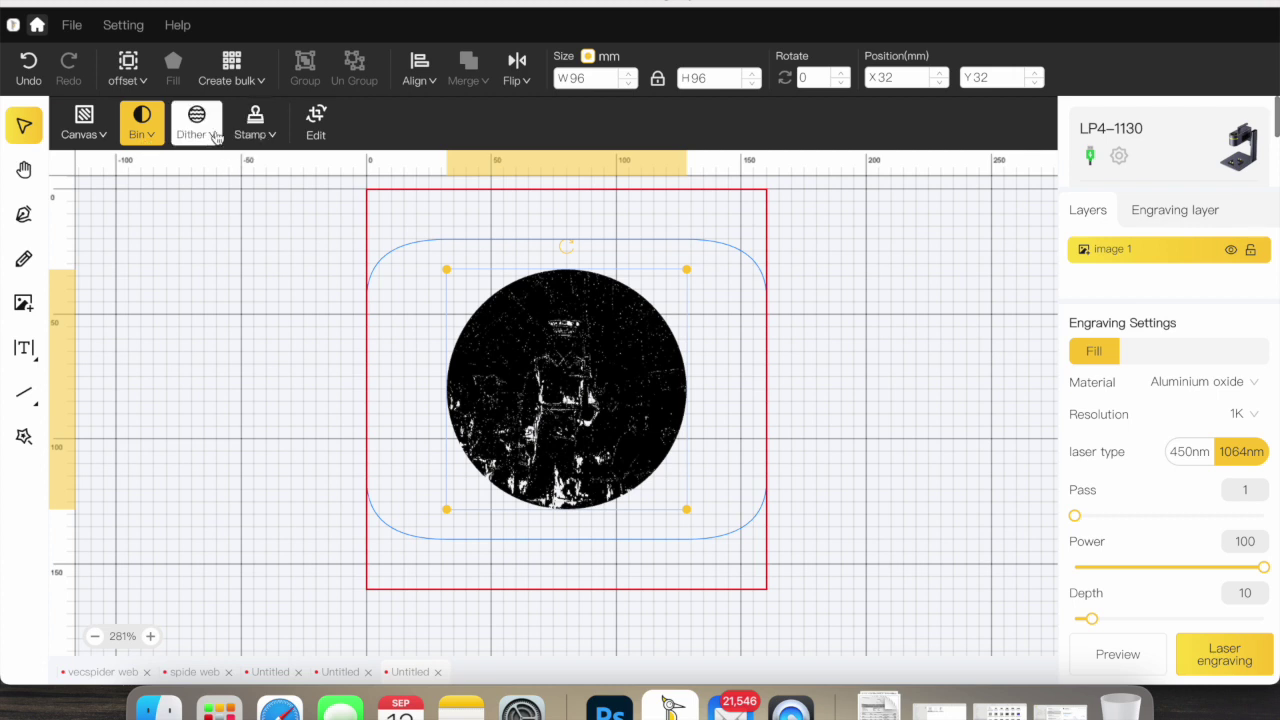
Render Image 1 with dither at brightness 0.7 and contrast 0.1, inverse colour off
left_click(214, 135)
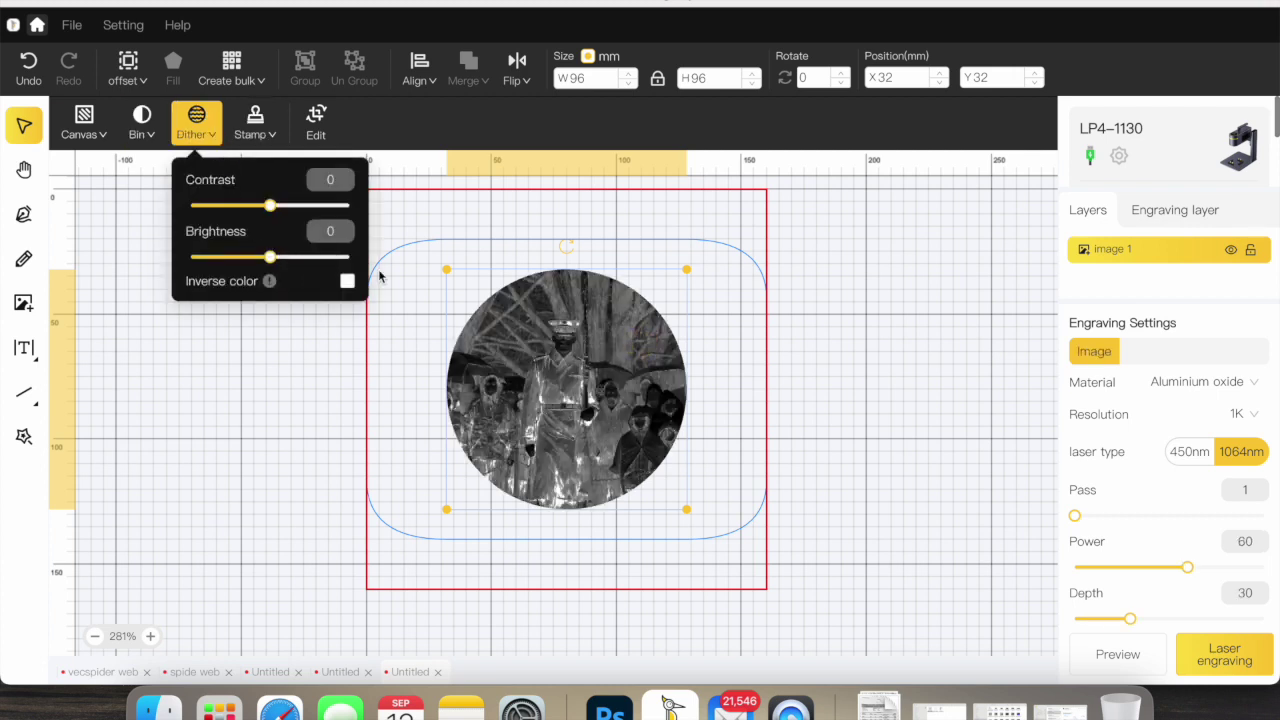
left_click(347, 283)
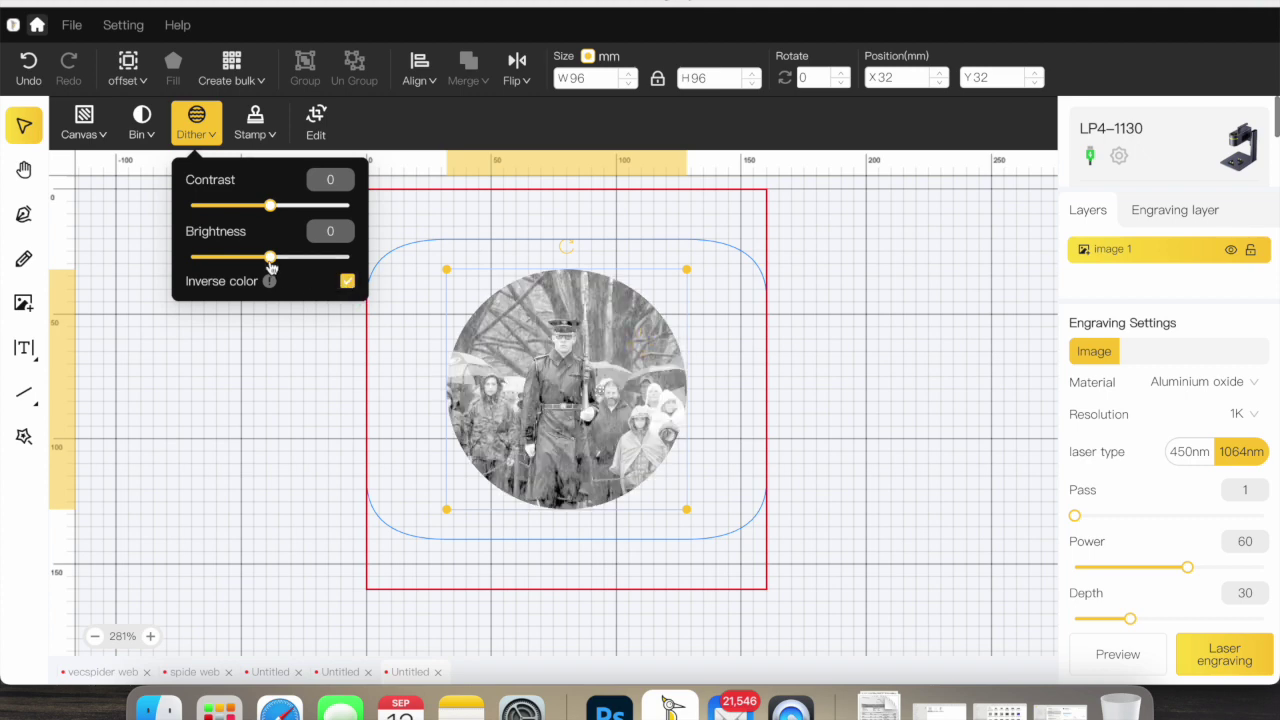
left_click_drag(271, 260, 331, 266)
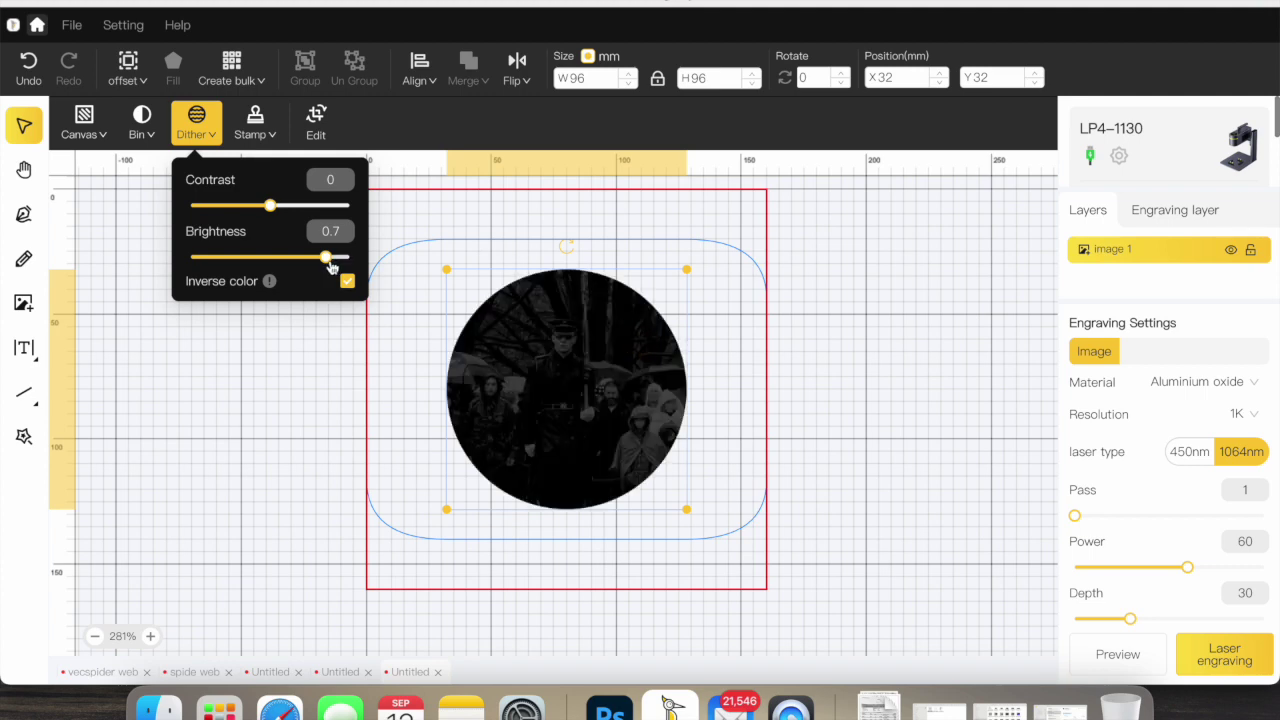
left_click_drag(266, 208, 278, 210)
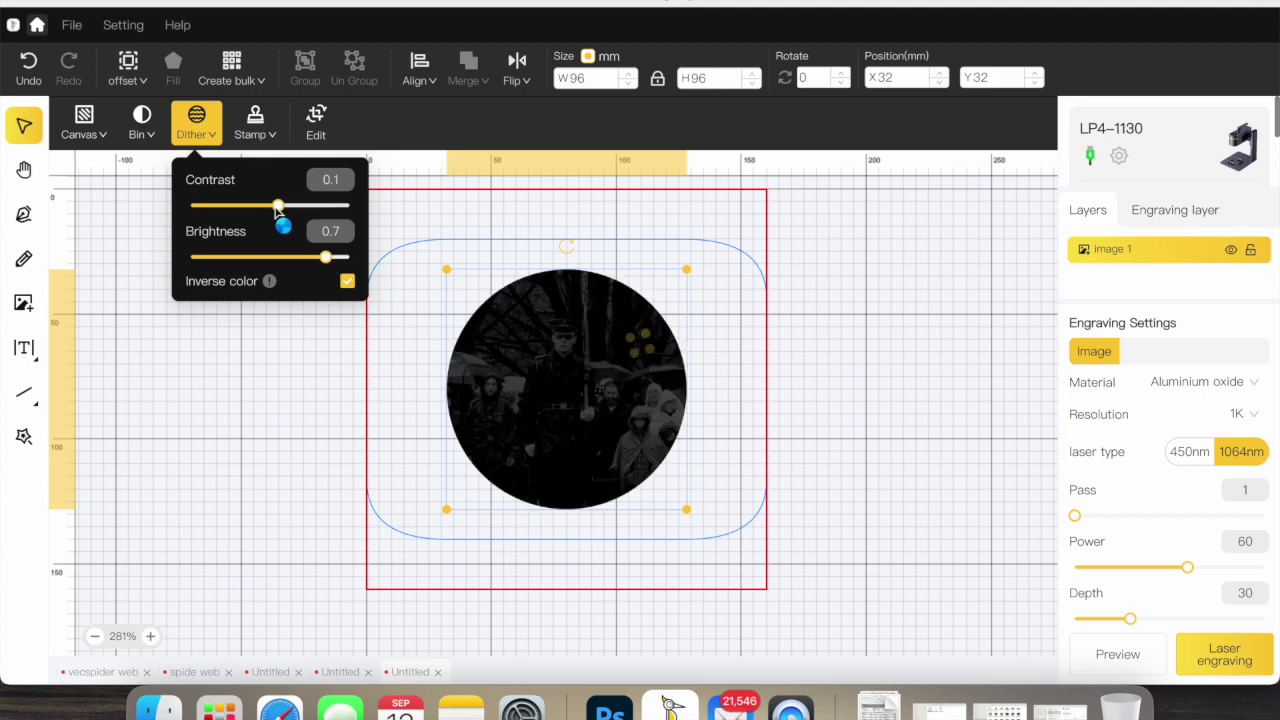
left_click(347, 281)
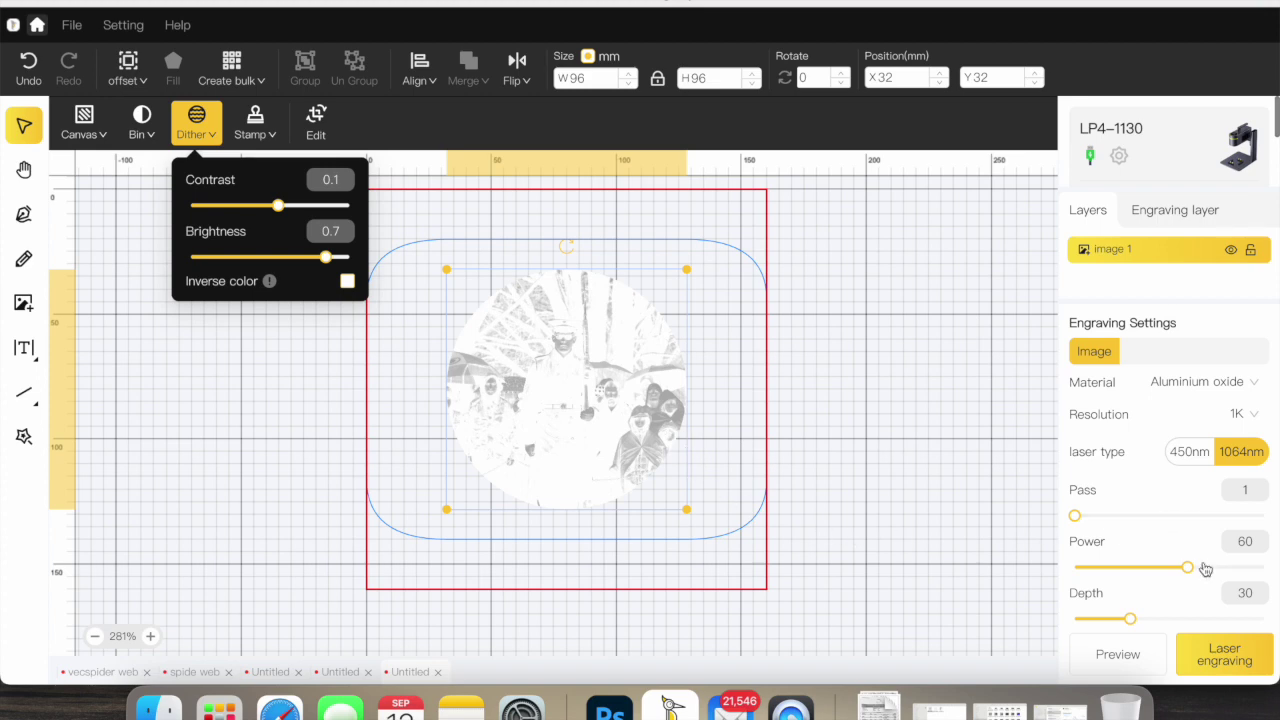
left_click(1244, 382)
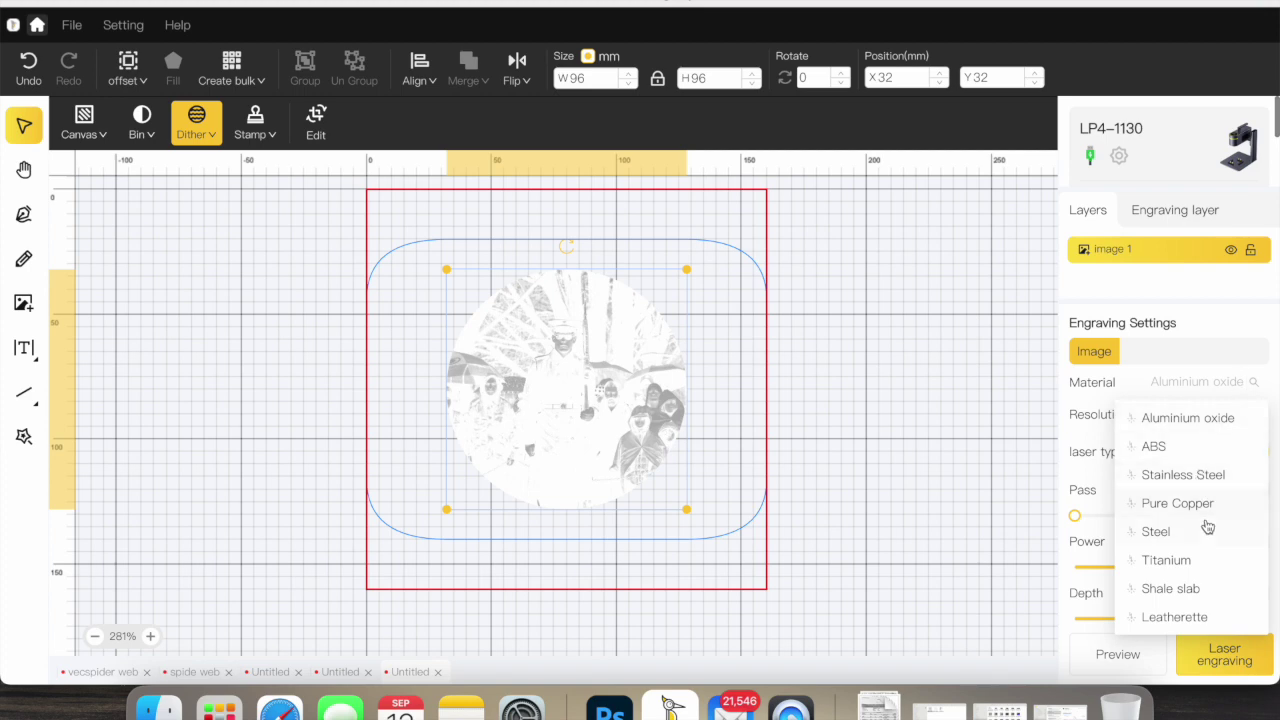
Choose Shale slab material at 2K resolution with power 45 and depth 1
scroll(1205, 575, "down", 3)
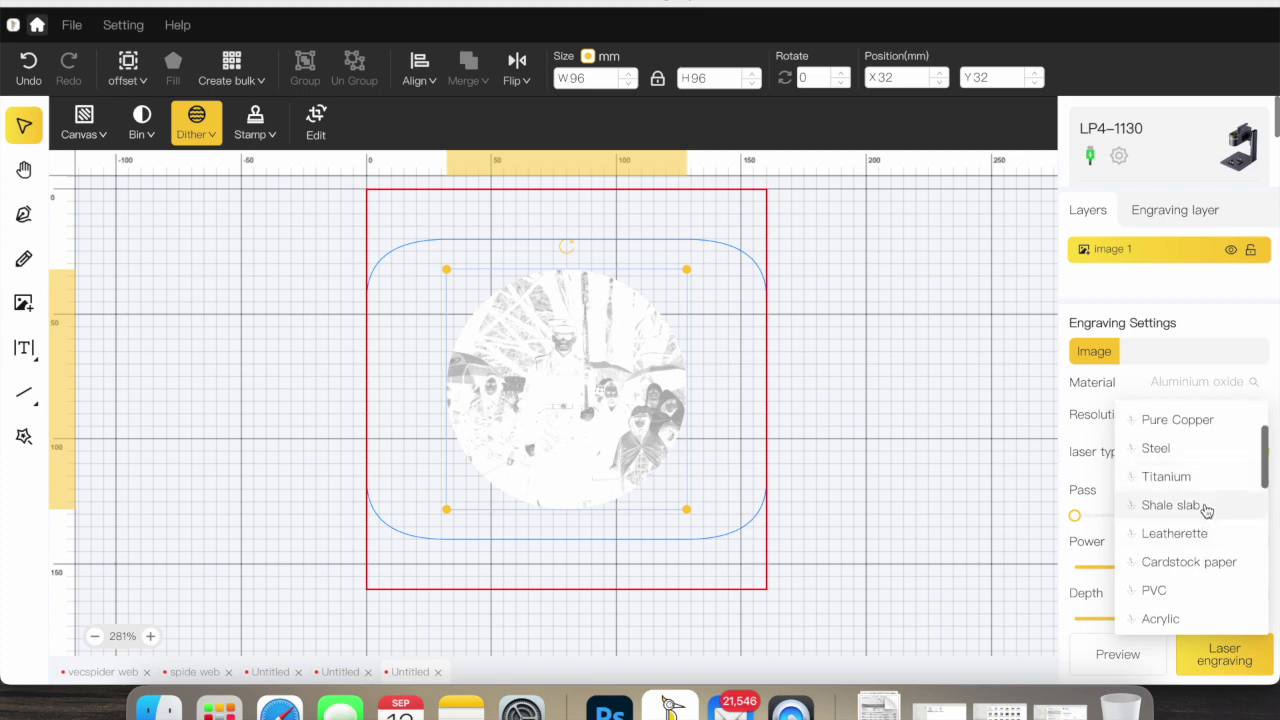
left_click(1203, 509)
left_click(1250, 420)
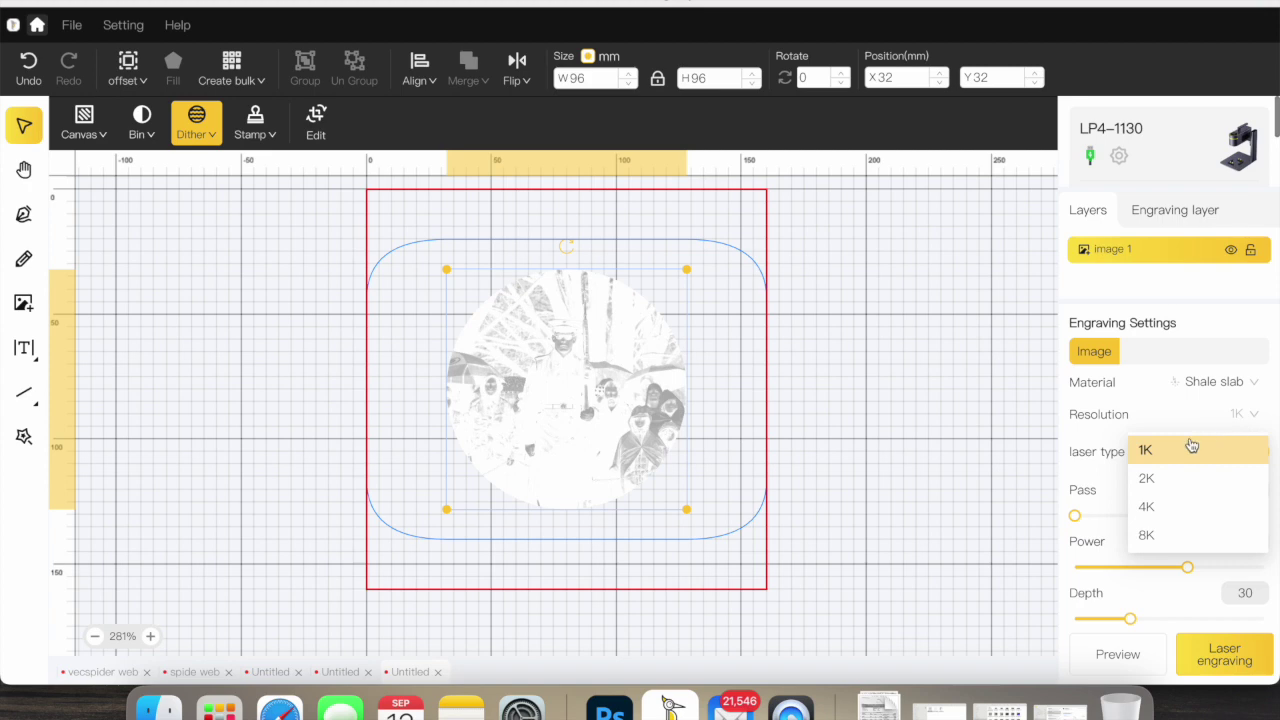
left_click(1180, 479)
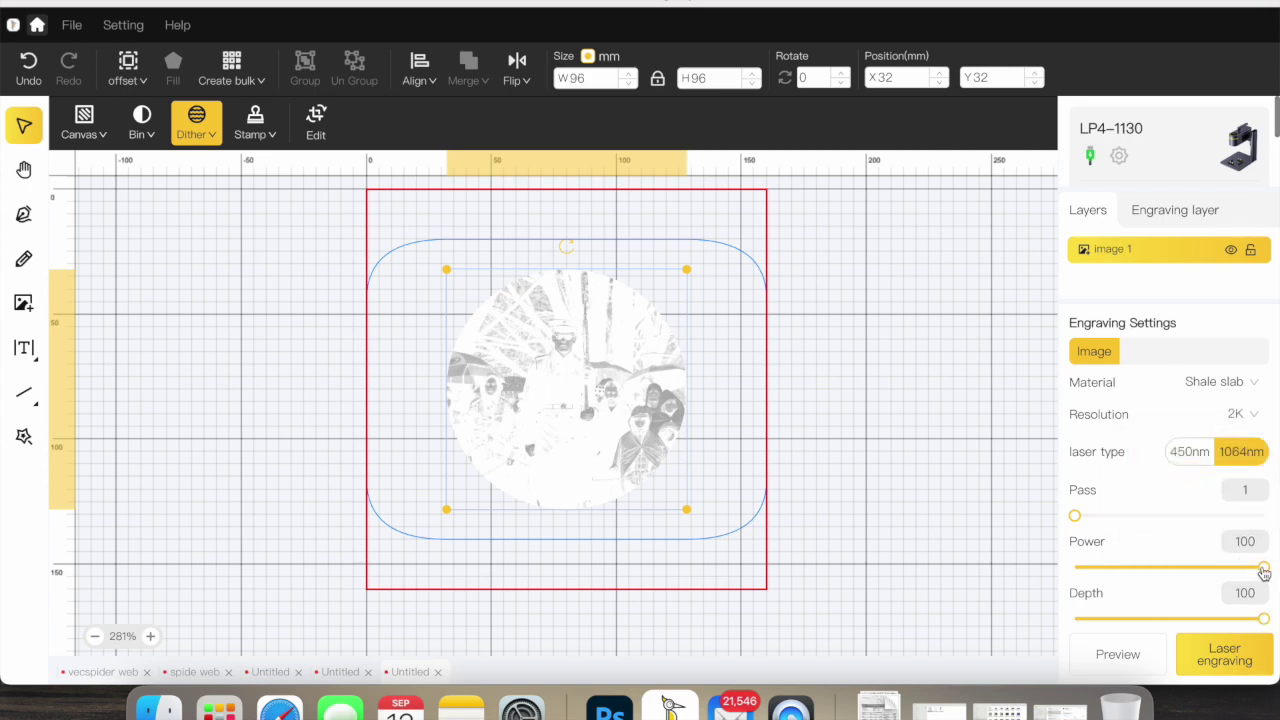
left_click_drag(1266, 572, 1159, 570)
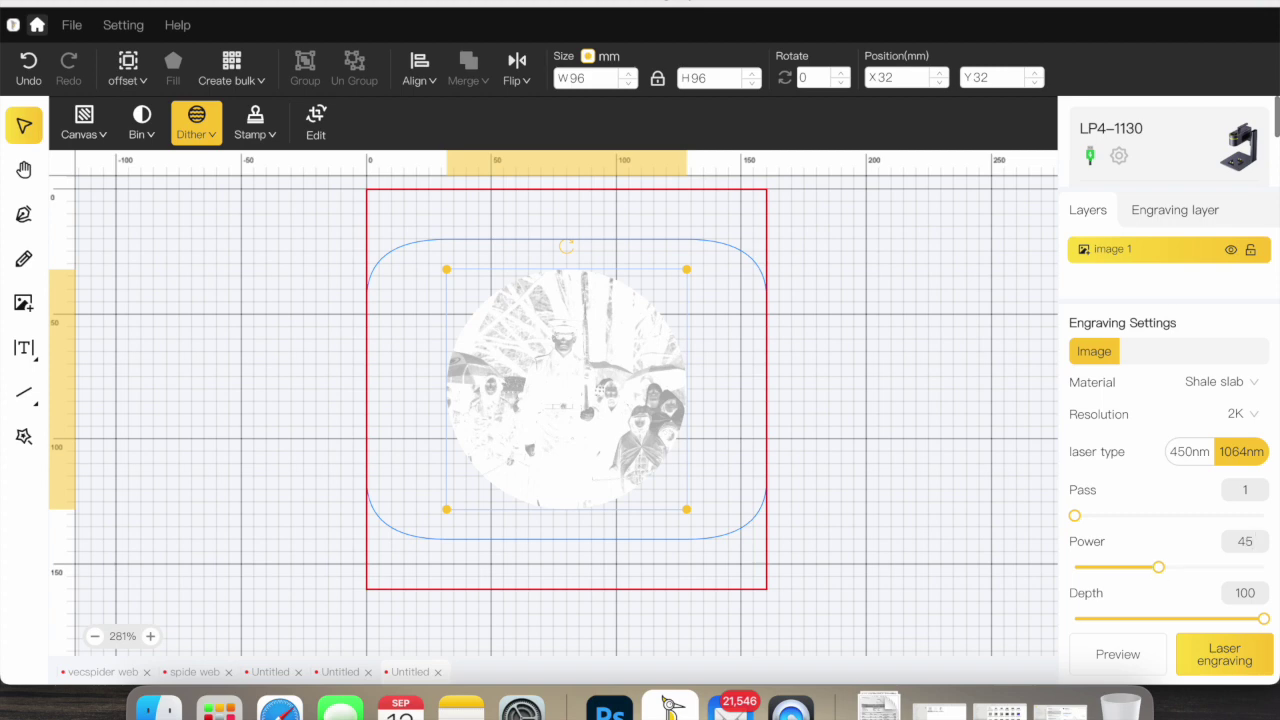
left_click_drag(1263, 620, 1066, 618)
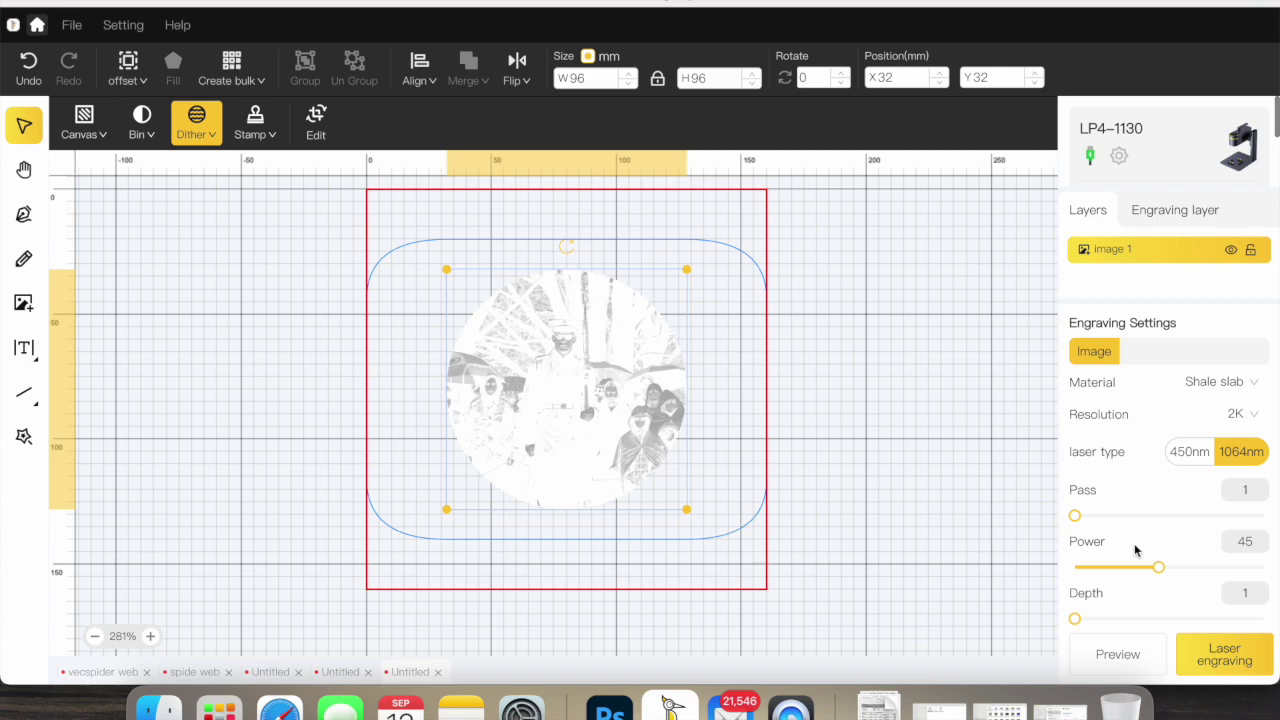
Open the engraving preview and enlarge the circular image to 100 × 100 mm
left_click(1125, 658)
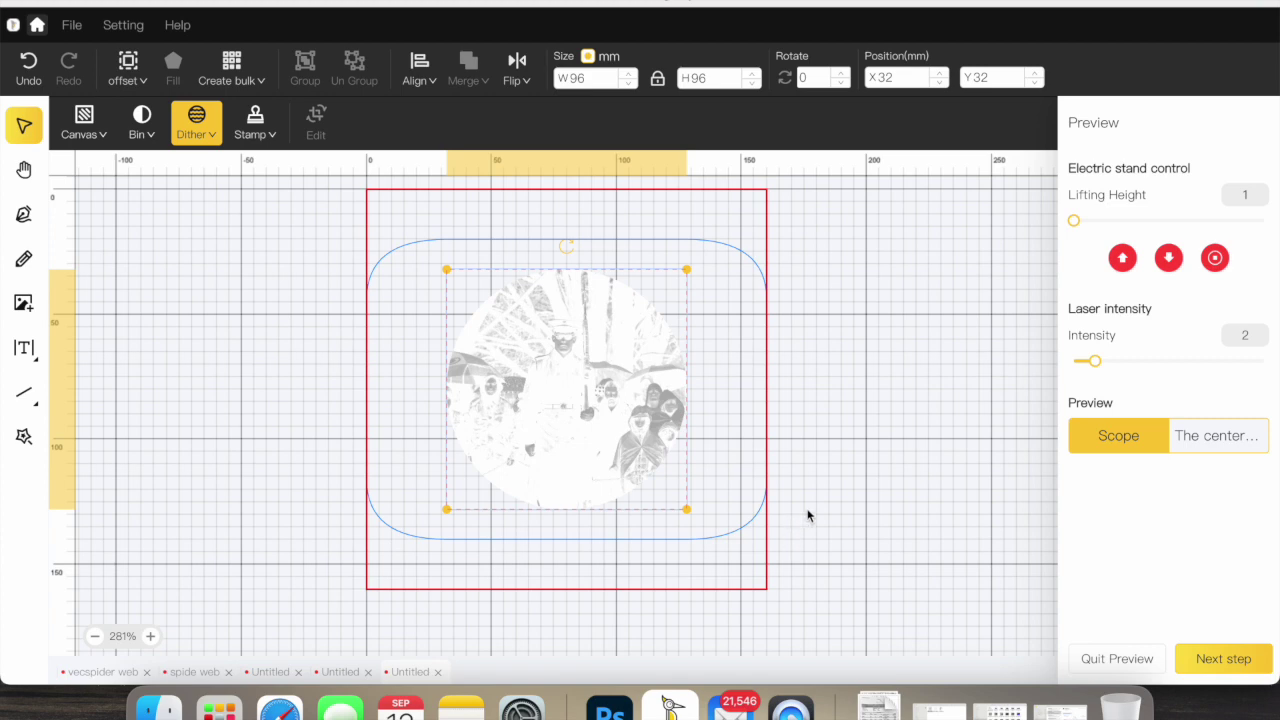
left_click(628, 74)
left_click(628, 74)
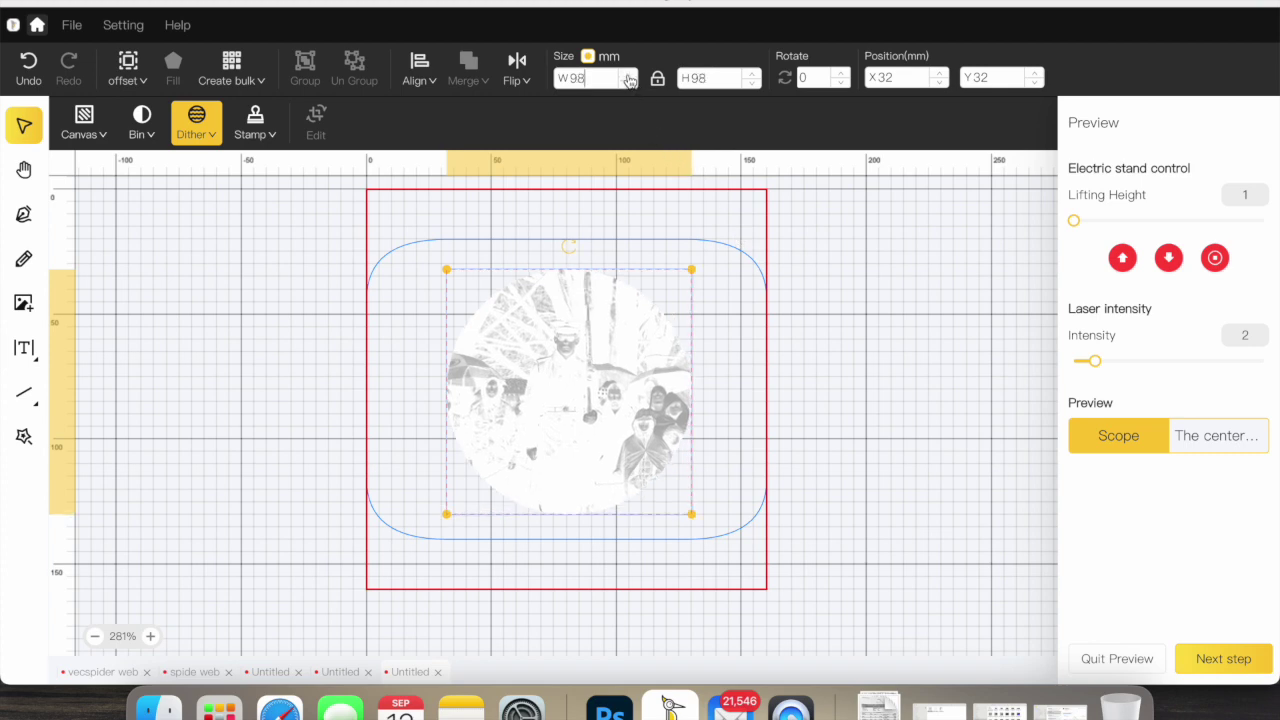
left_click(628, 74)
left_click(628, 74)
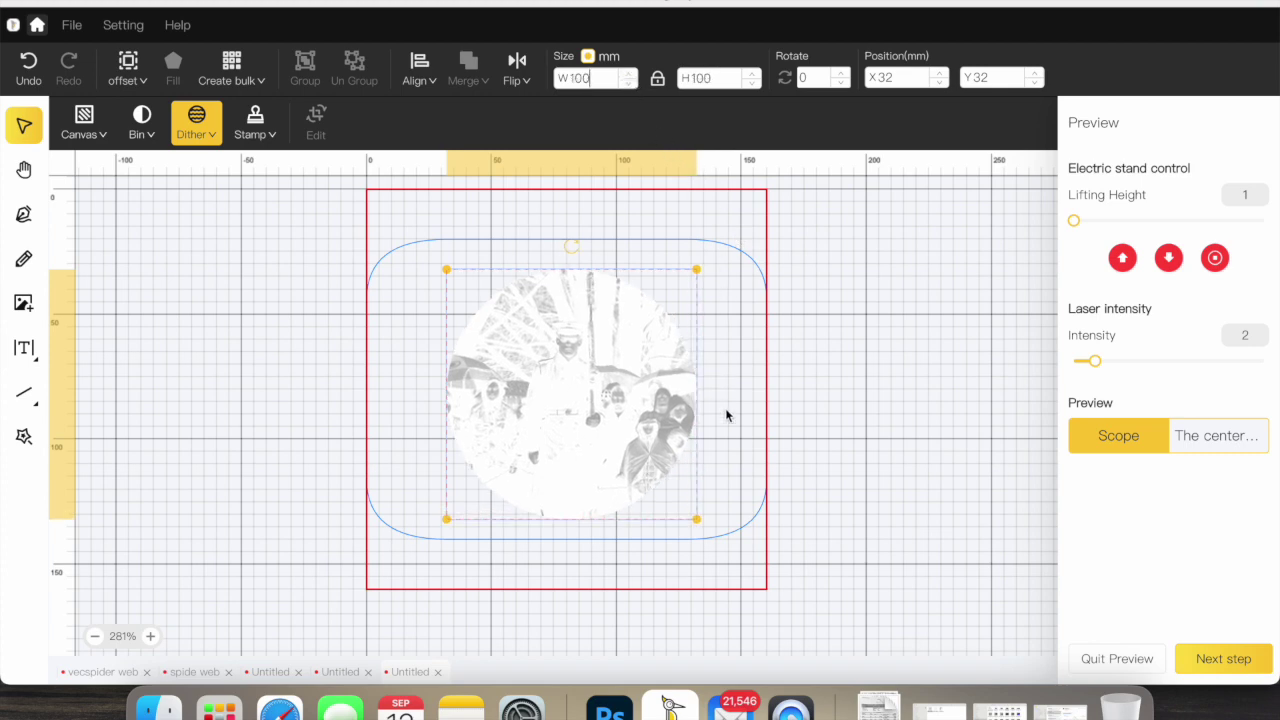